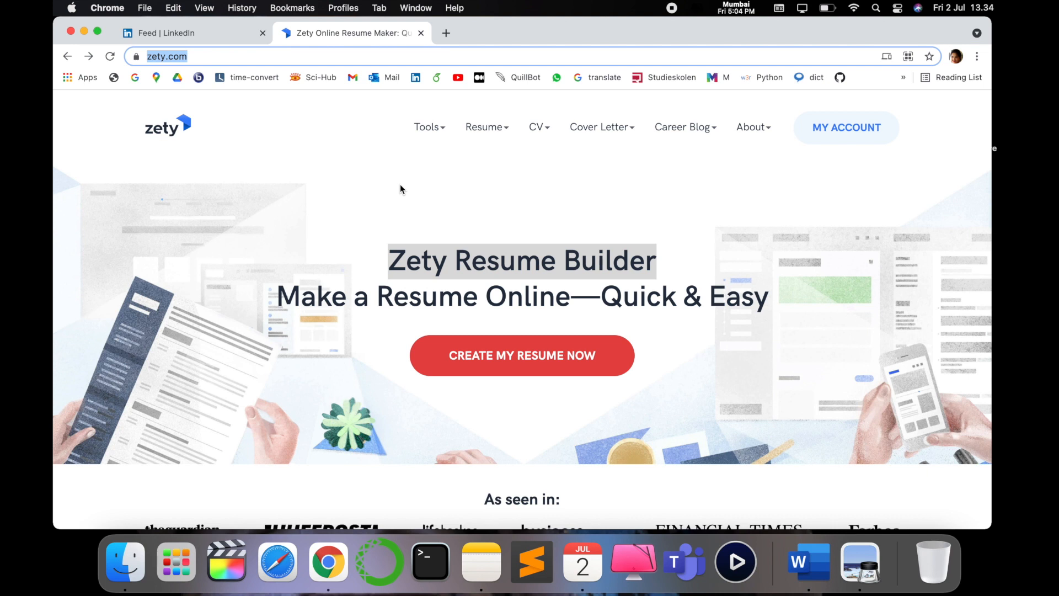
Browse the resume template gallery and choose the two-column Enfold template
{"action": "left_click", "coordinate": [561, 369]}
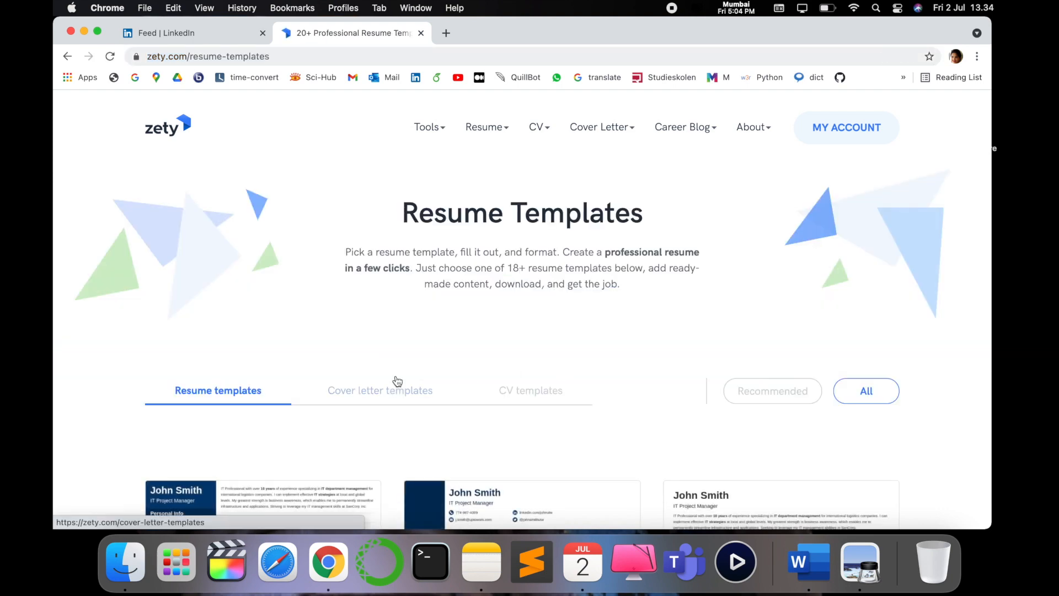
{"action": "scroll", "coordinate": [397, 397], "scroll_direction": "down", "scroll_amount": 5}
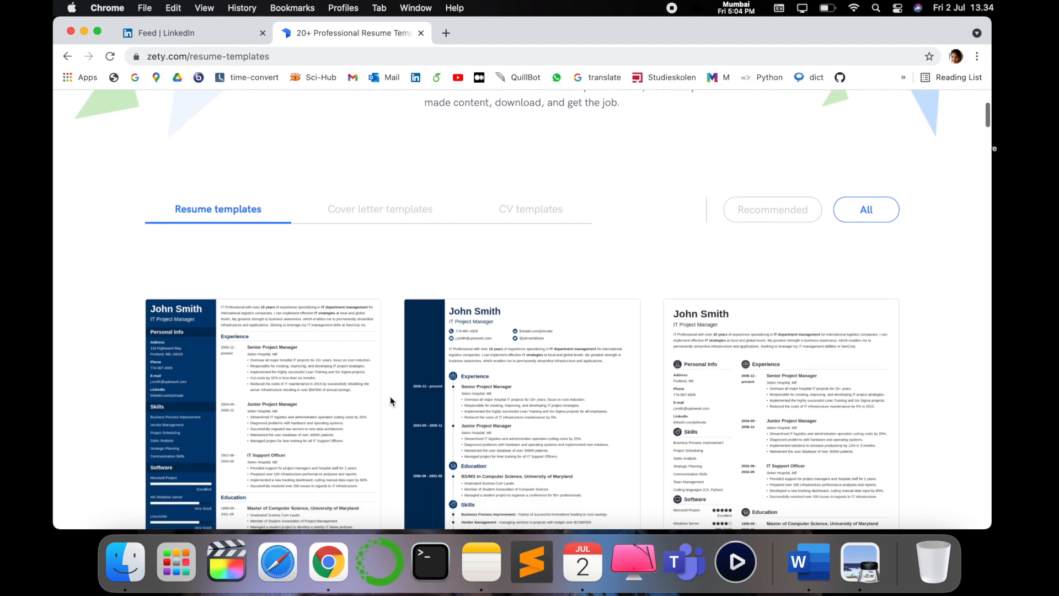
{"action": "scroll", "coordinate": [389, 396], "scroll_direction": "down", "scroll_amount": 1}
{"action": "mouse_move", "coordinate": [483, 366]}
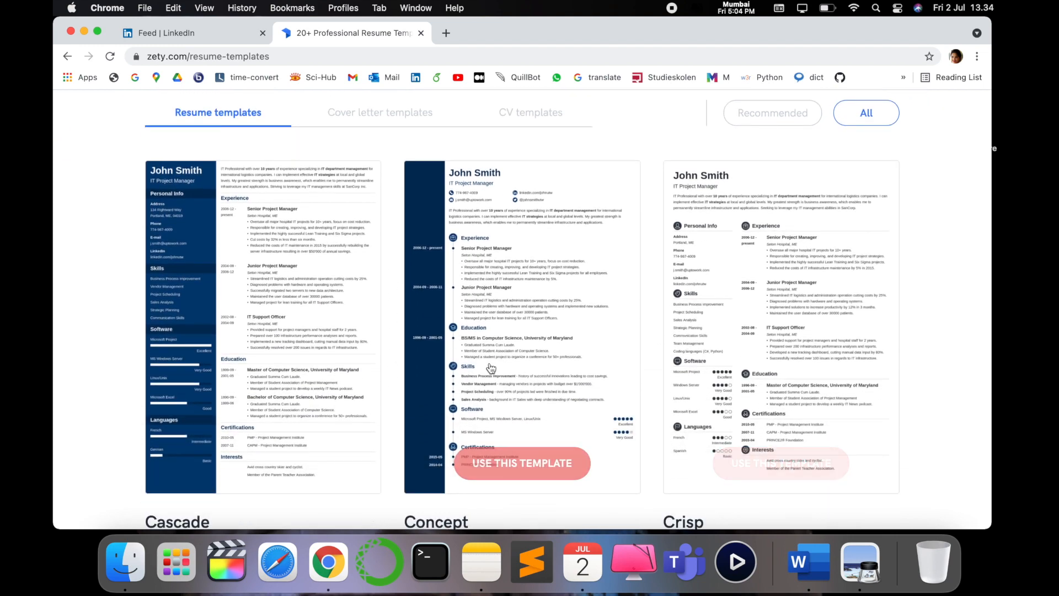
{"action": "scroll", "coordinate": [484, 366], "scroll_direction": "down", "scroll_amount": 5}
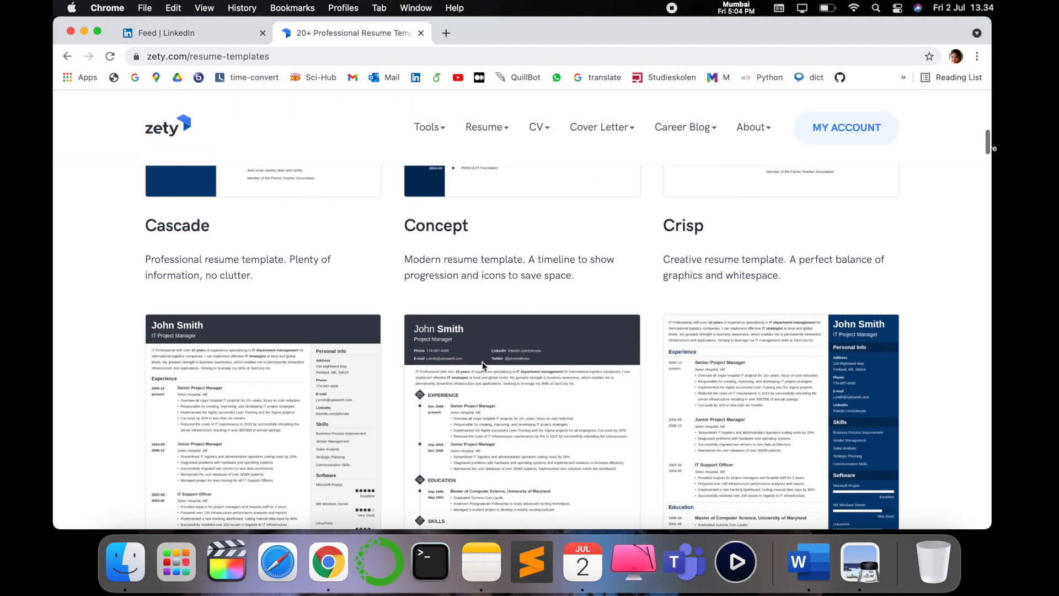
{"action": "scroll", "coordinate": [483, 367], "scroll_direction": "up", "scroll_amount": 5}
{"action": "mouse_move", "coordinate": [300, 375]}
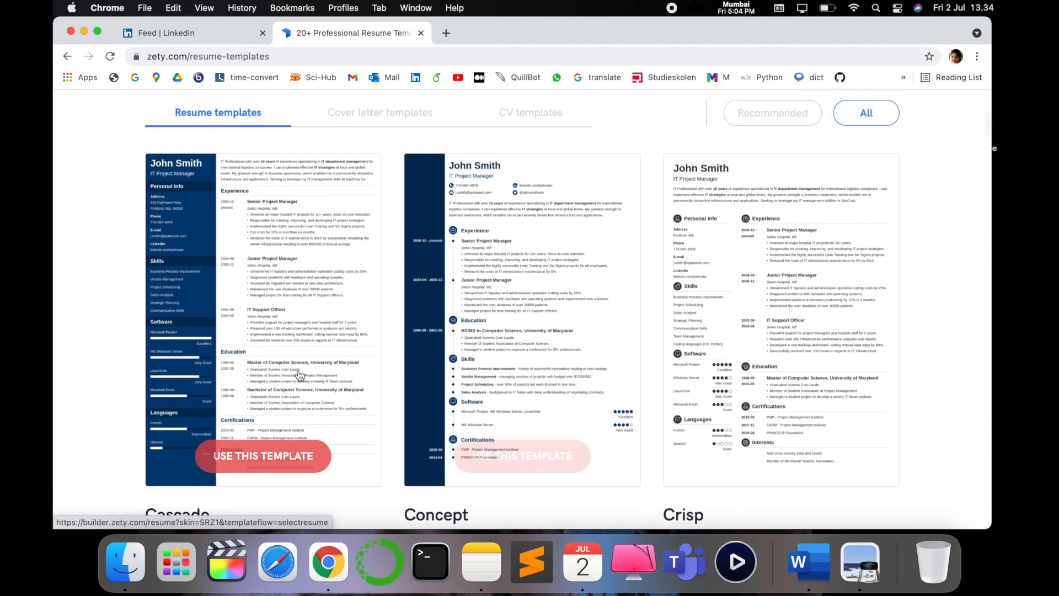
{"action": "scroll", "coordinate": [489, 473], "scroll_direction": "down", "scroll_amount": 9}
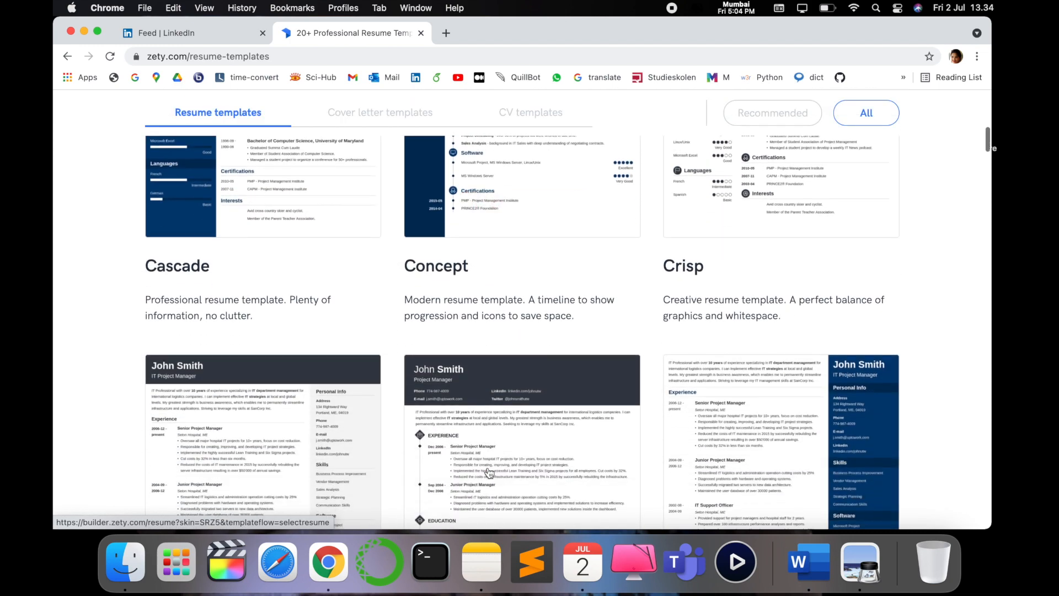
{"action": "scroll", "coordinate": [489, 473], "scroll_direction": "down", "scroll_amount": 2}
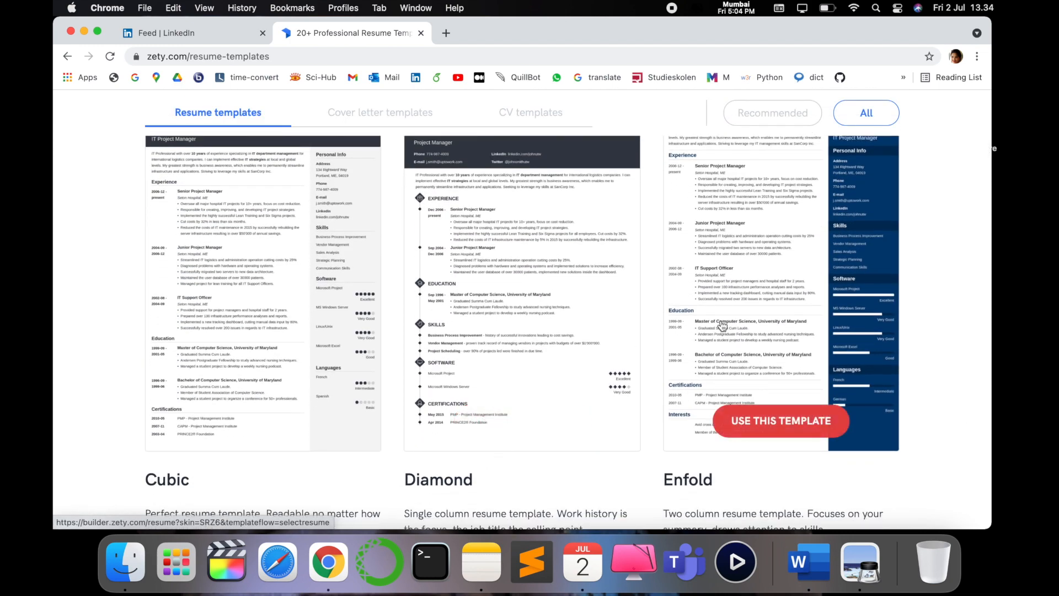
{"action": "left_click", "coordinate": [723, 326]}
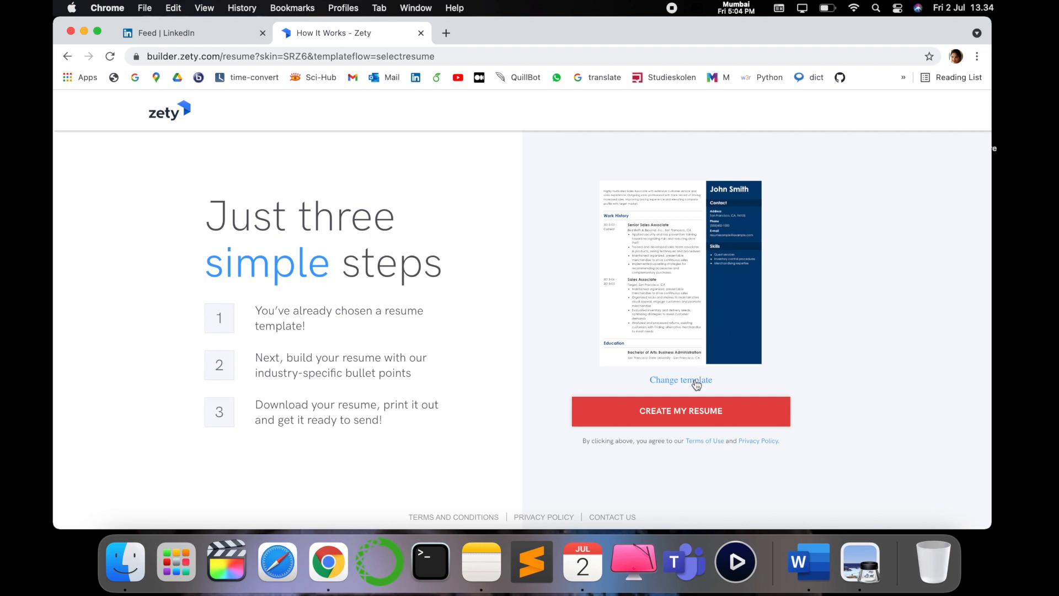
Start a new resume with the chosen template and complete the contact heading, with Data Scientist as the profession
{"action": "left_click", "coordinate": [742, 420]}
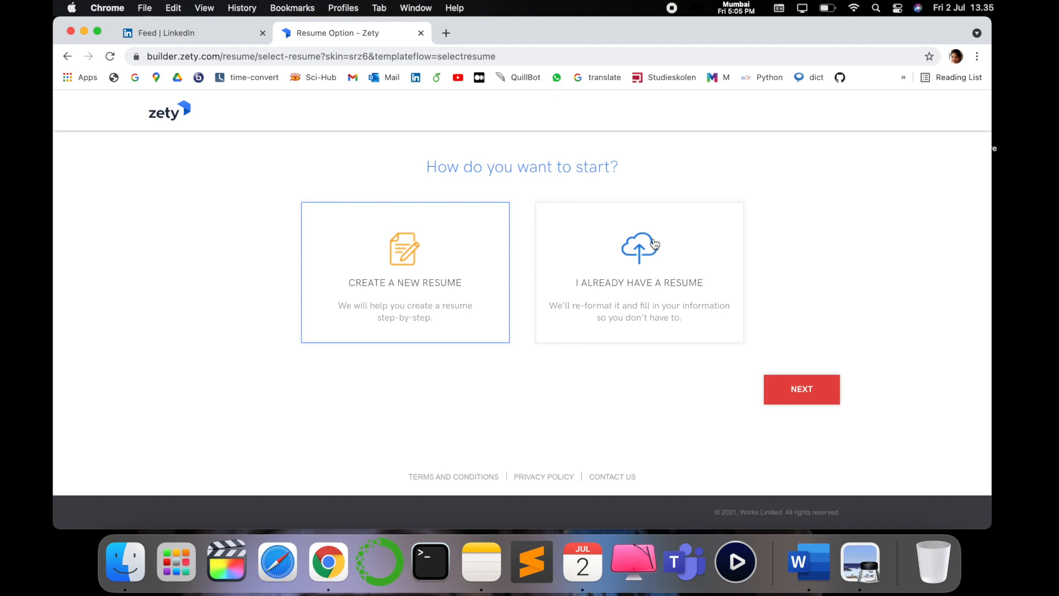
{"action": "left_click", "coordinate": [405, 286]}
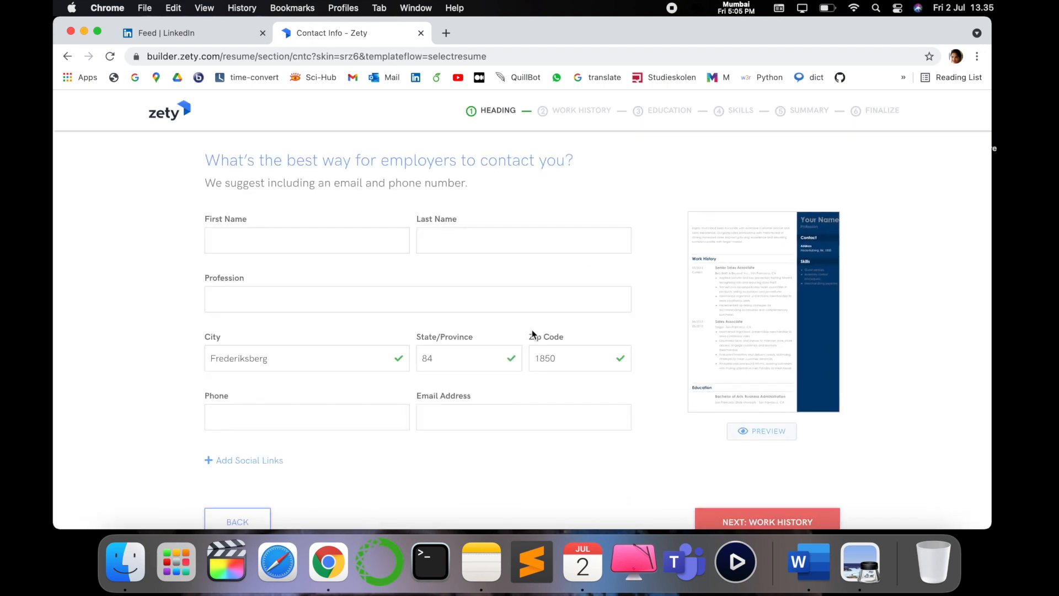
{"action": "scroll", "coordinate": [346, 309], "scroll_direction": "down", "scroll_amount": 3}
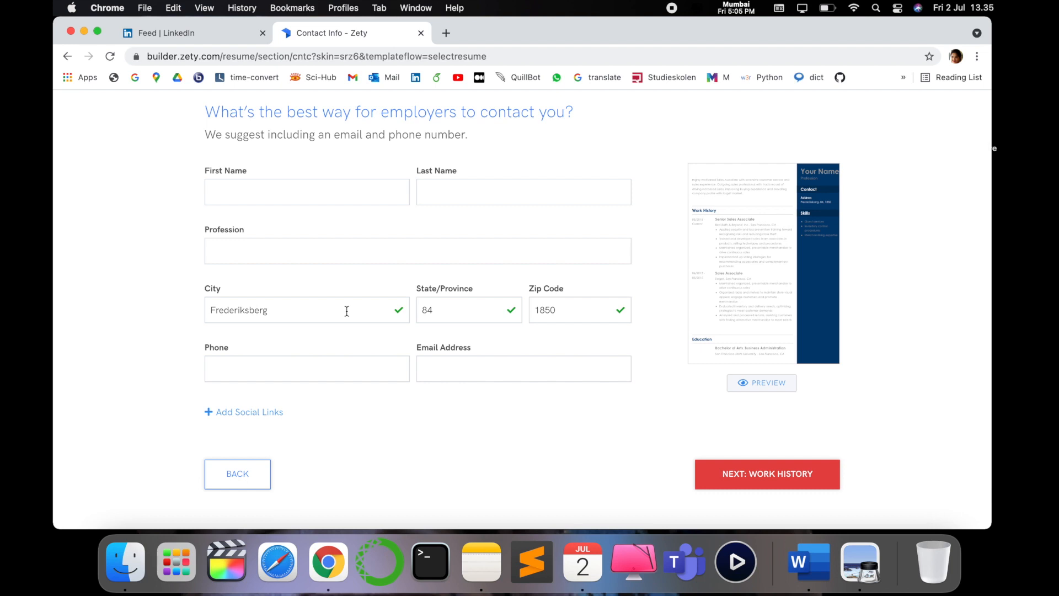
{"action": "scroll", "coordinate": [429, 466], "scroll_direction": "up", "scroll_amount": 2}
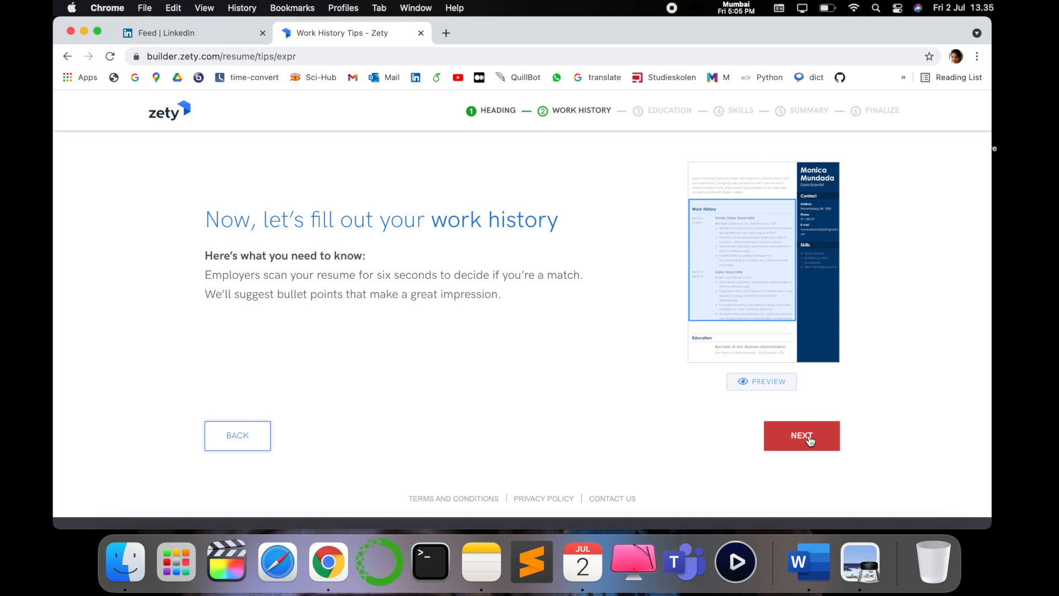
Enter the most recent job as Machine Learning Head at V-soft labs, Hyderabad, Telangana, from Jan 2020 to Jan 2021
{"action": "left_click", "coordinate": [809, 440]}
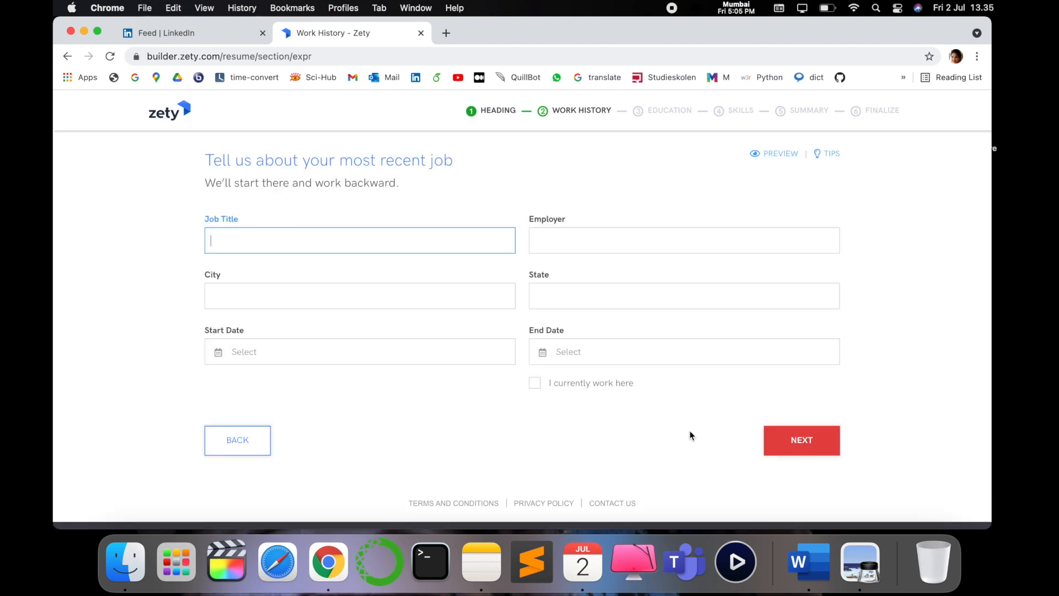
{"action": "left_click", "coordinate": [815, 446]}
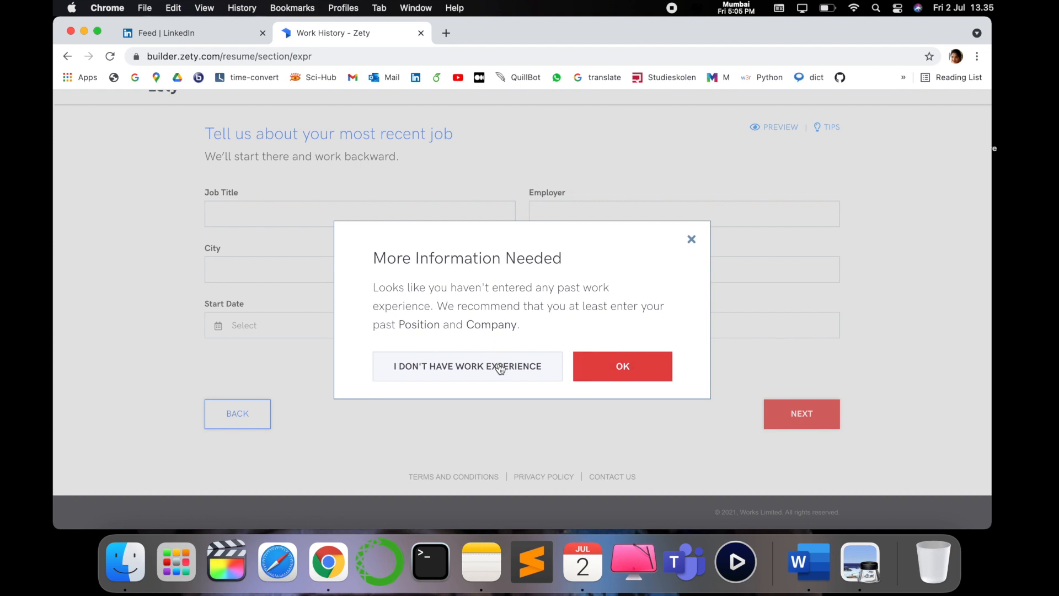
{"action": "left_click", "coordinate": [621, 366]}
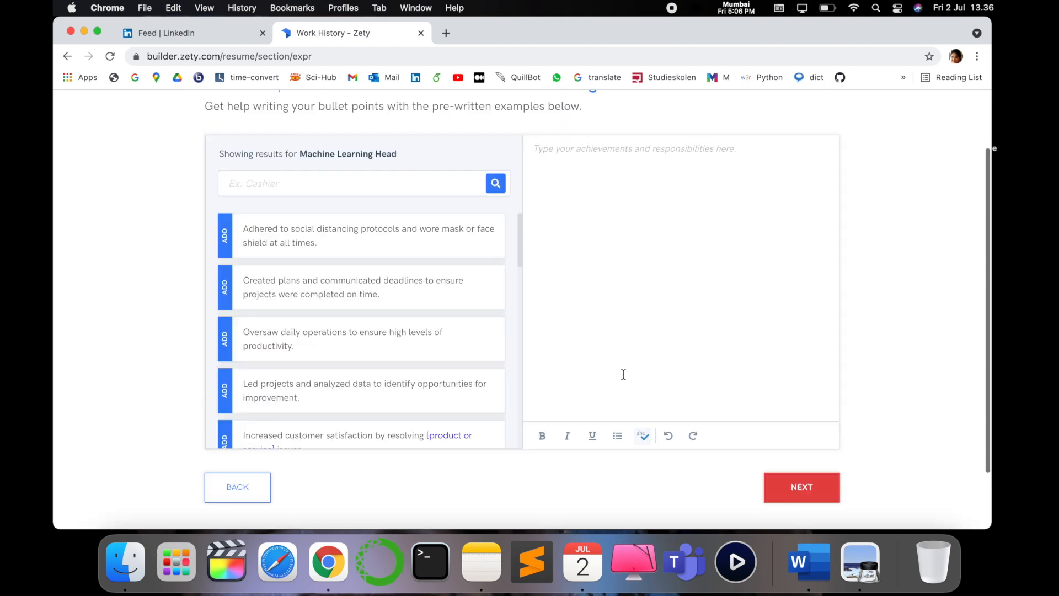
{"action": "left_click", "coordinate": [263, 509]}
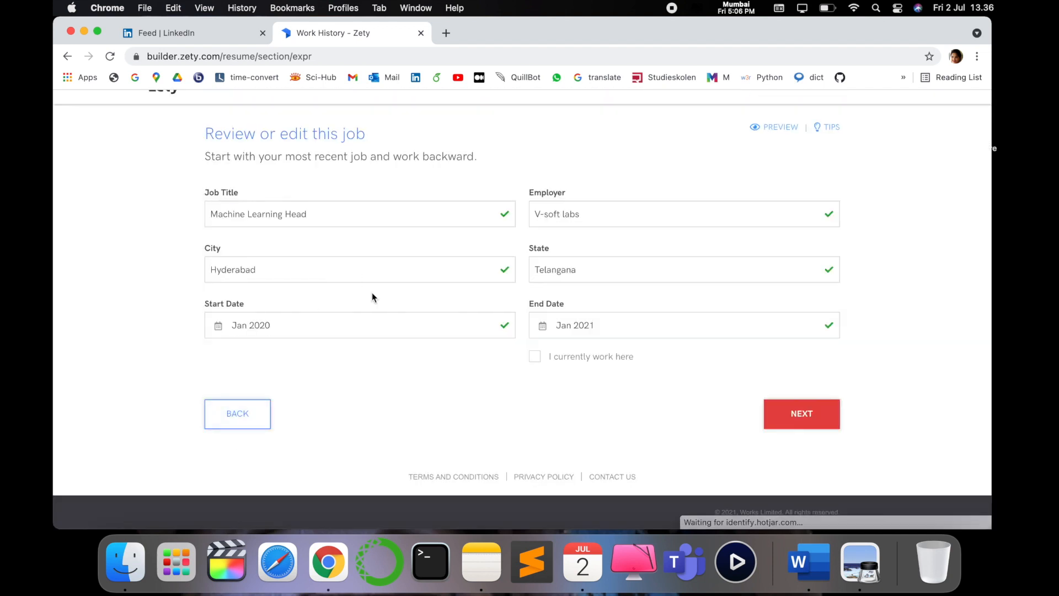
{"action": "left_click", "coordinate": [828, 408]}
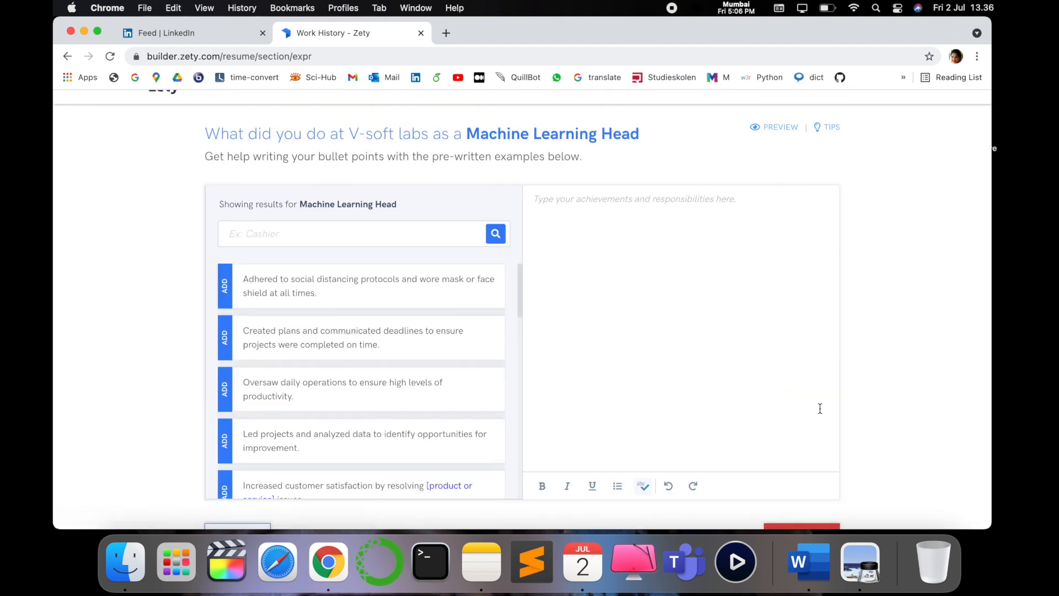
Add the suggested bullets about creating plans with communicated deadlines and leading projects with data analysis to the job, and save it
{"action": "scroll", "coordinate": [476, 380], "scroll_direction": "down", "scroll_amount": 1}
{"action": "scroll", "coordinate": [475, 380], "scroll_direction": "up", "scroll_amount": 1}
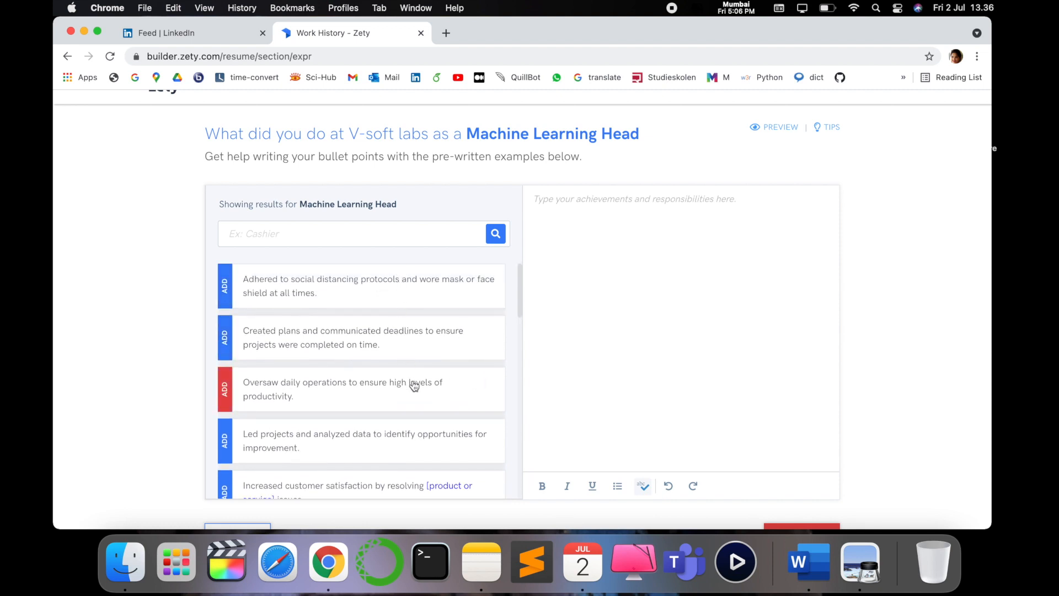
{"action": "left_click", "coordinate": [386, 338]}
{"action": "scroll", "coordinate": [386, 364], "scroll_direction": "down", "scroll_amount": 2}
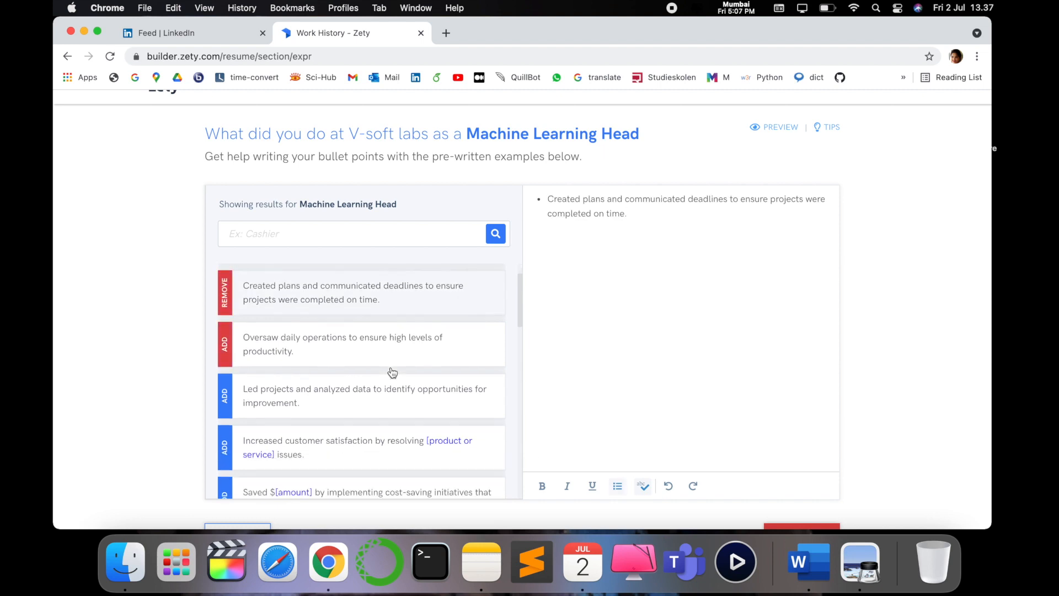
{"action": "left_click", "coordinate": [351, 353]}
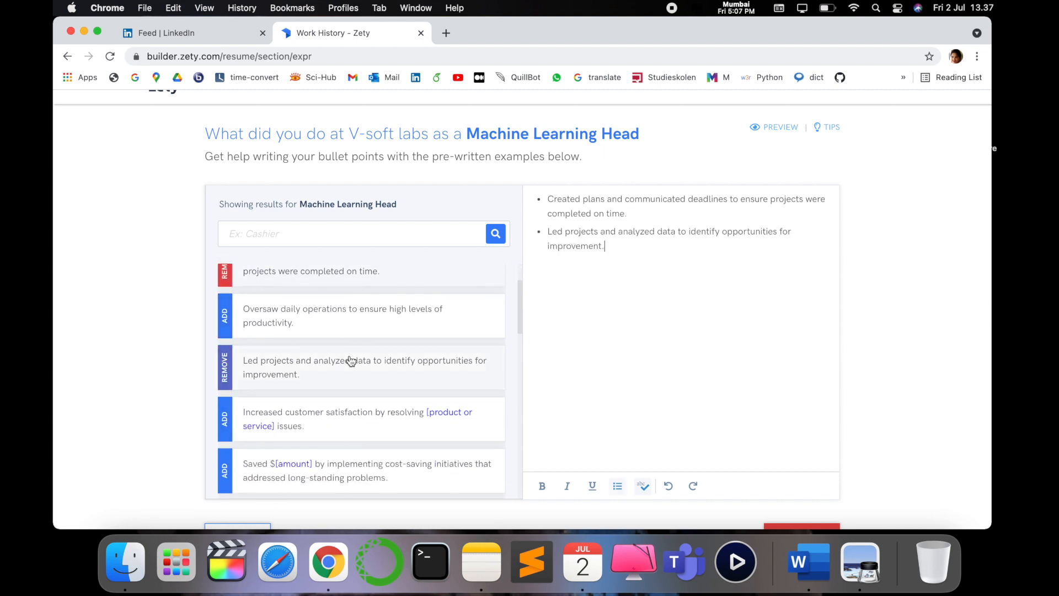
{"action": "scroll", "coordinate": [406, 447], "scroll_direction": "down", "scroll_amount": 2}
{"action": "scroll", "coordinate": [407, 458], "scroll_direction": "down", "scroll_amount": 2}
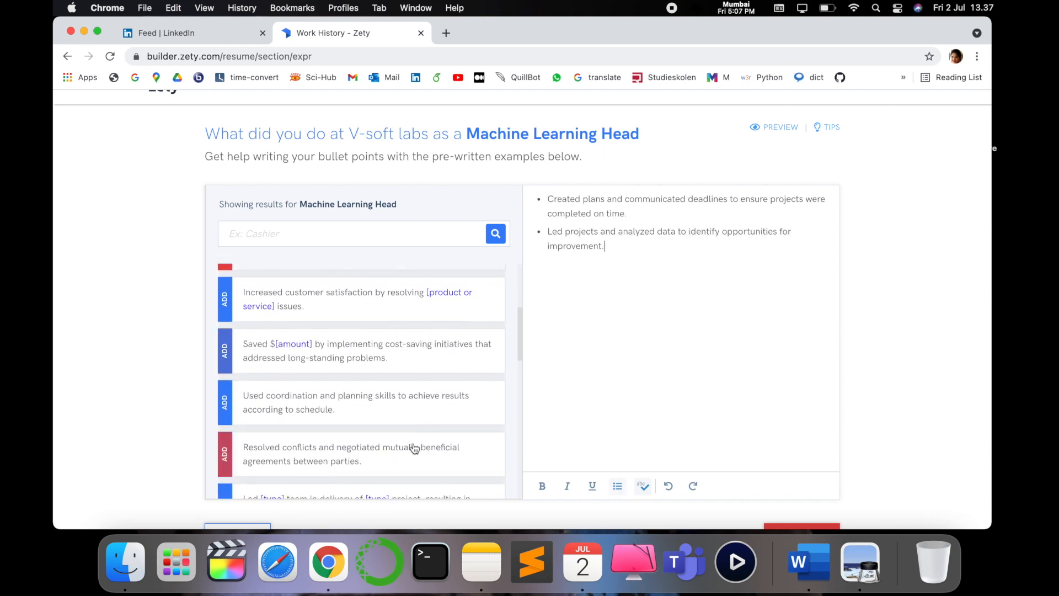
{"action": "scroll", "coordinate": [885, 395], "scroll_direction": "down", "scroll_amount": 3}
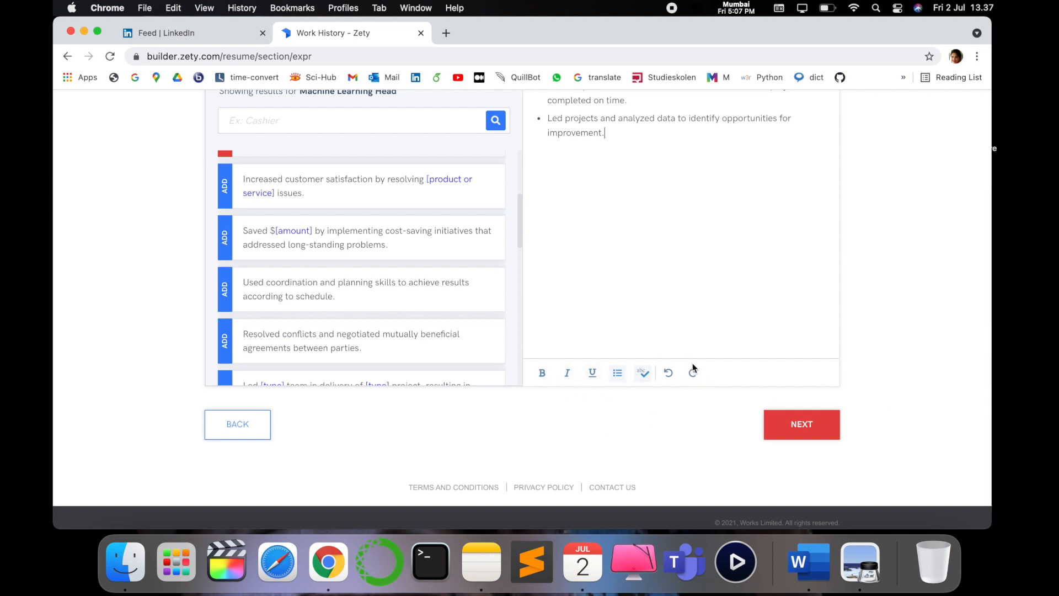
{"action": "scroll", "coordinate": [603, 296], "scroll_direction": "up", "scroll_amount": 1}
{"action": "left_click", "coordinate": [827, 465]}
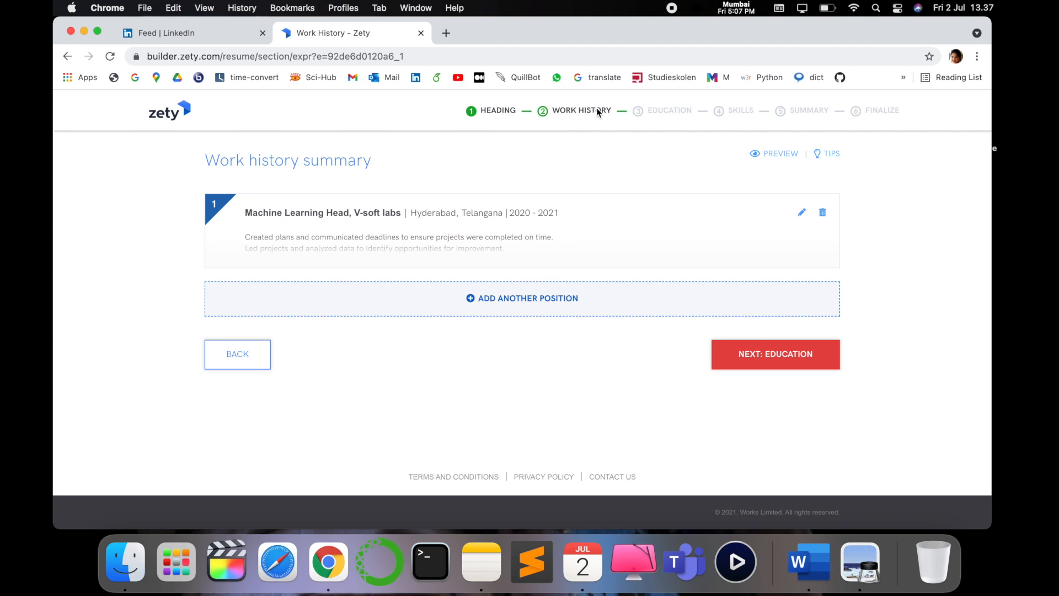
Complete the education section with a Ph.D. in Computer Science from IIIT Hyderabad, Feb 2015 to Mar 2017
{"action": "left_click", "coordinate": [779, 356]}
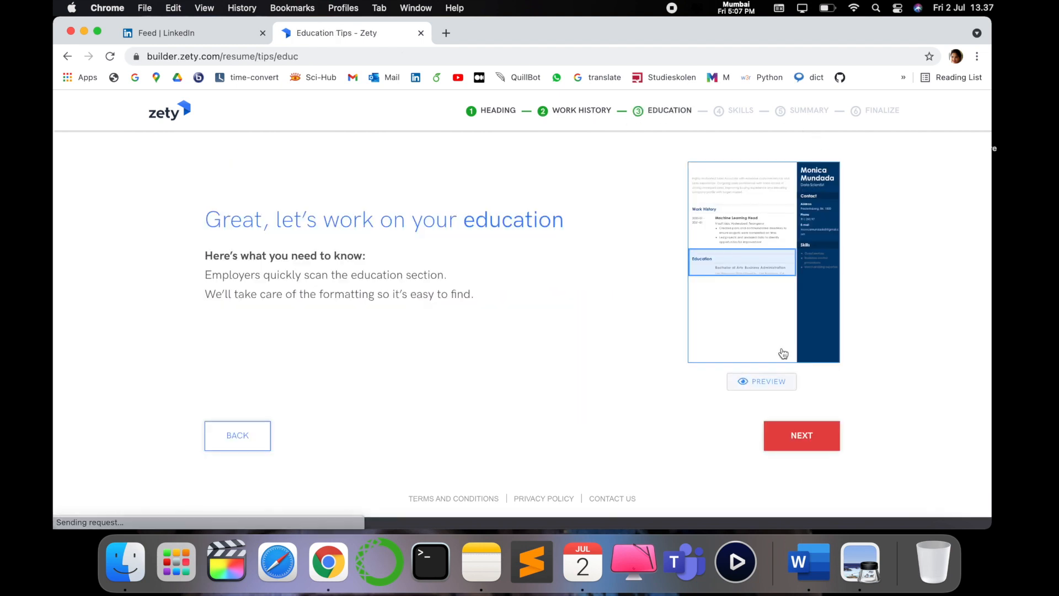
{"action": "left_click", "coordinate": [806, 437]}
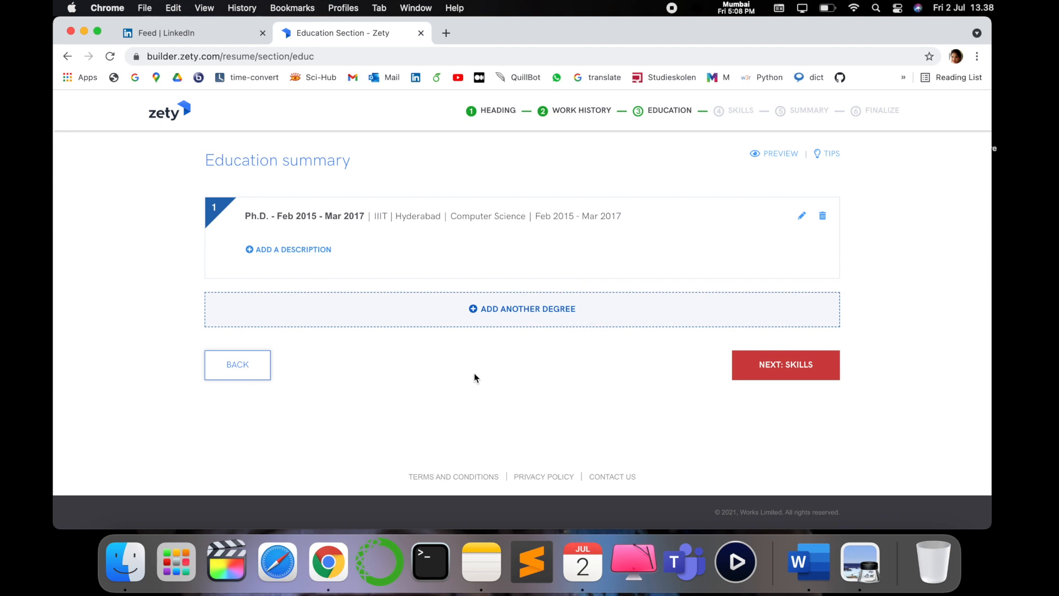
{"action": "left_click", "coordinate": [811, 366]}
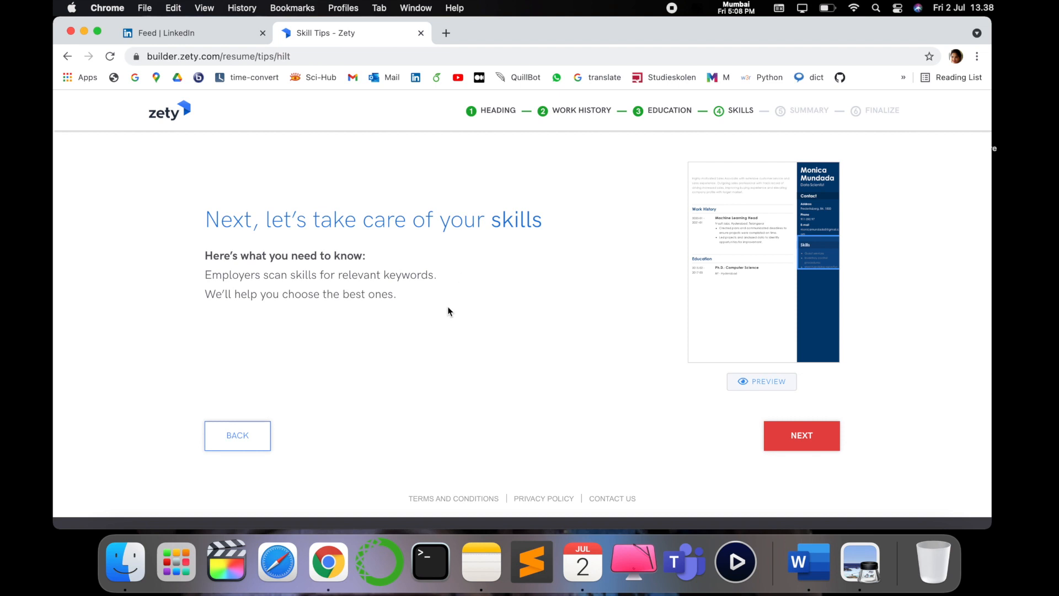
Preview the full resume to check the contact, work history and education sections, and close the preview
{"action": "scroll", "coordinate": [421, 380], "scroll_direction": "down", "scroll_amount": 1}
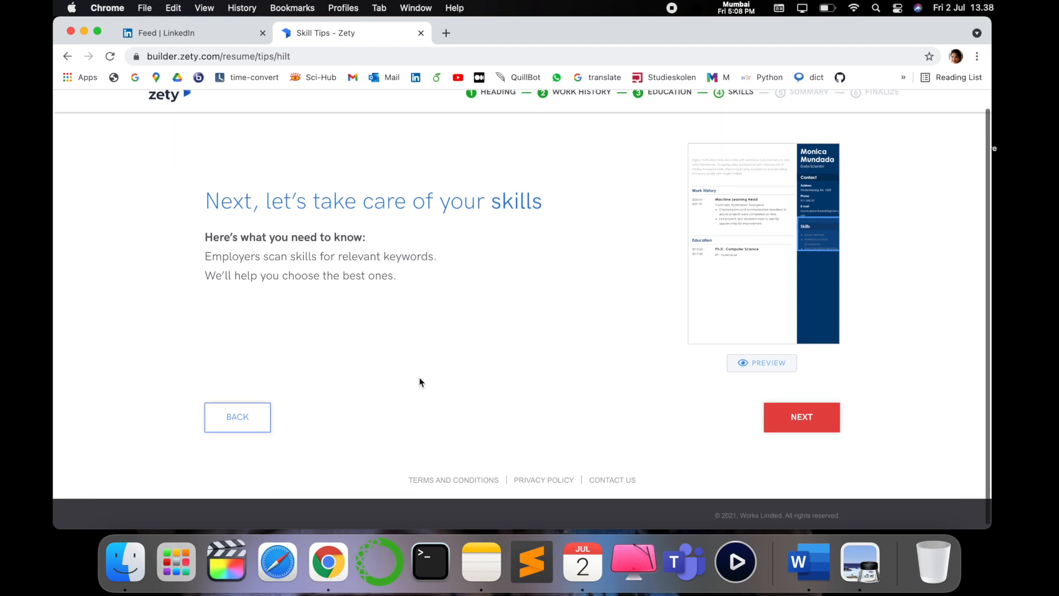
{"action": "left_click", "coordinate": [774, 367]}
{"action": "scroll", "coordinate": [545, 465], "scroll_direction": "down", "scroll_amount": 5}
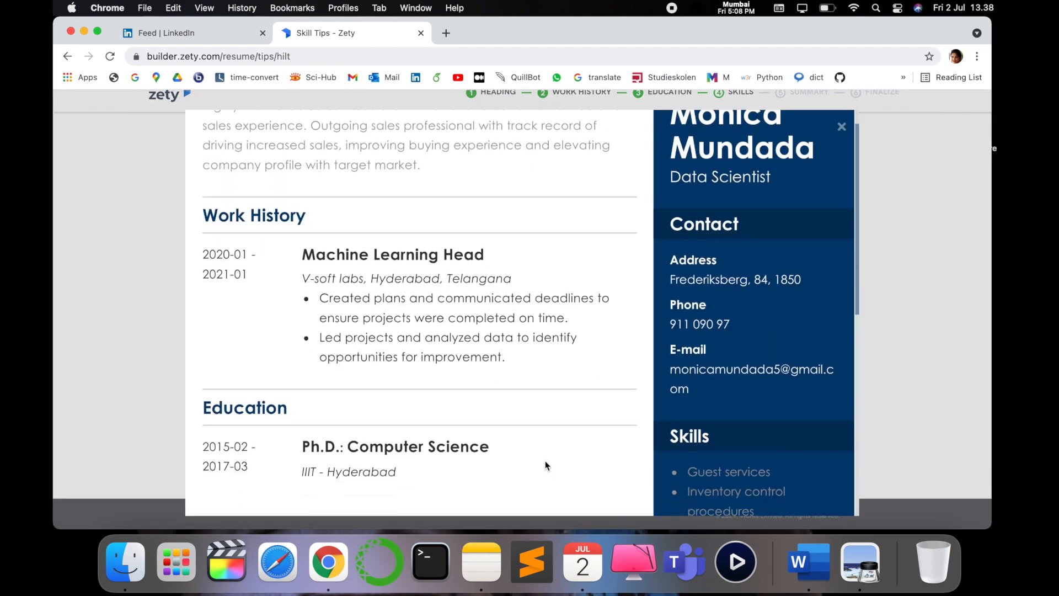
{"action": "scroll", "coordinate": [546, 462], "scroll_direction": "up", "scroll_amount": 5}
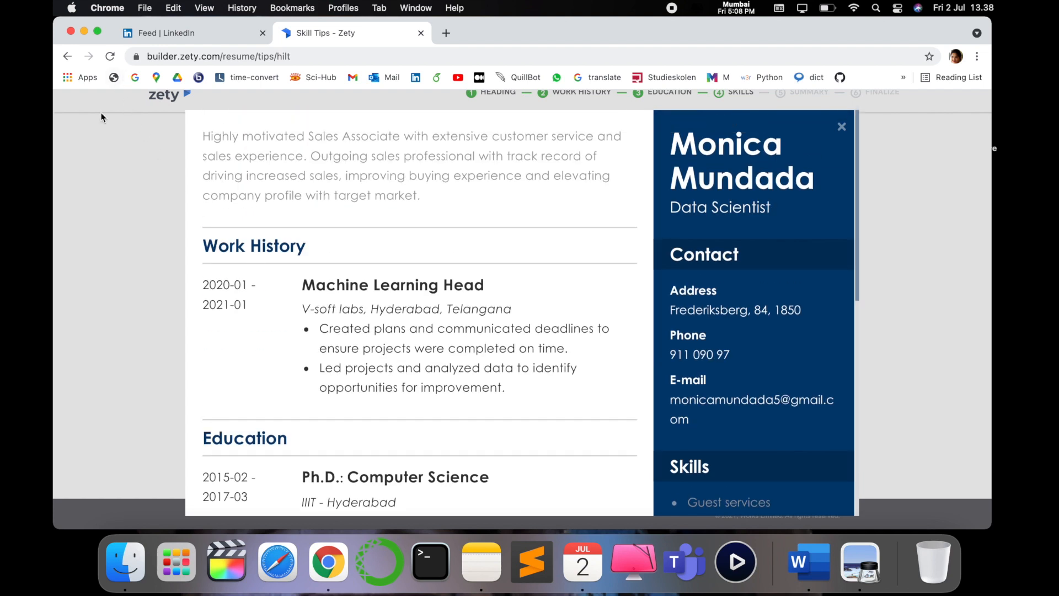
{"action": "left_click", "coordinate": [100, 158]}
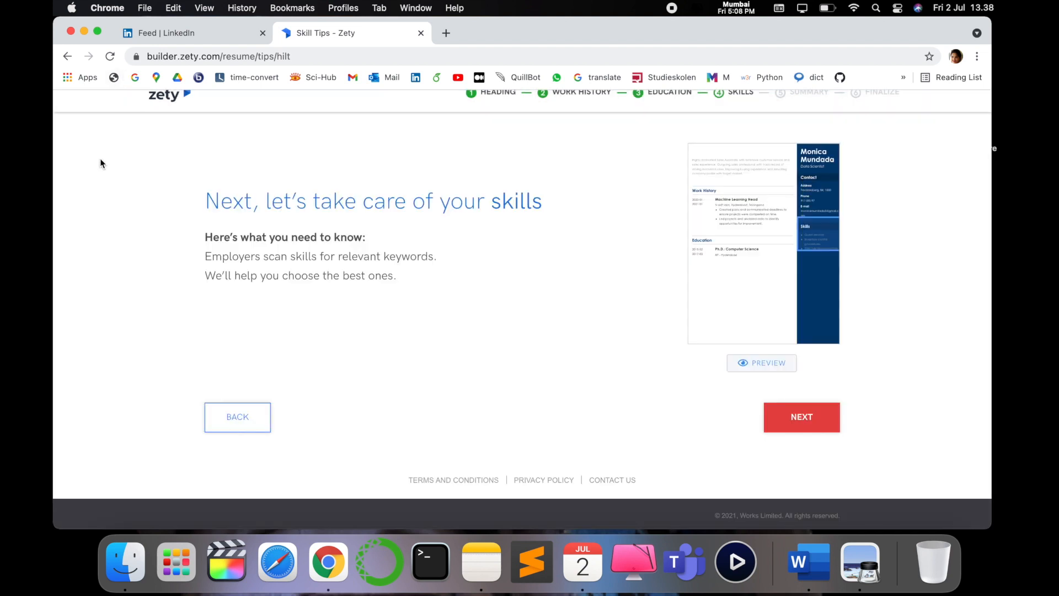
Add the skills Phyton and Machine learning with five stars each, and Milling machine operations with three stars
{"action": "left_click", "coordinate": [813, 421]}
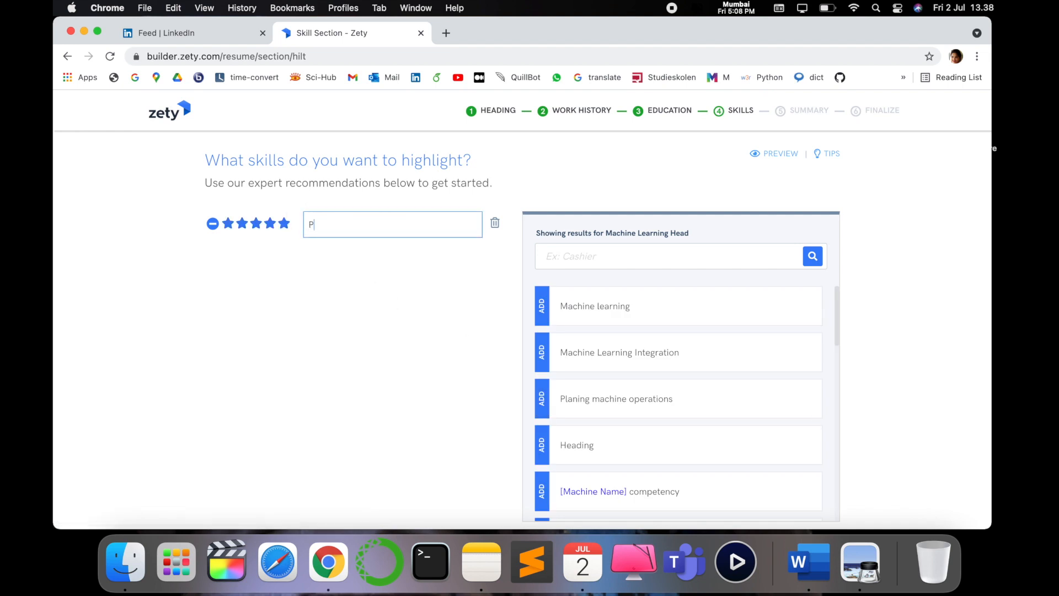
{"action": "left_click", "coordinate": [463, 264]}
{"action": "left_click", "coordinate": [655, 310]}
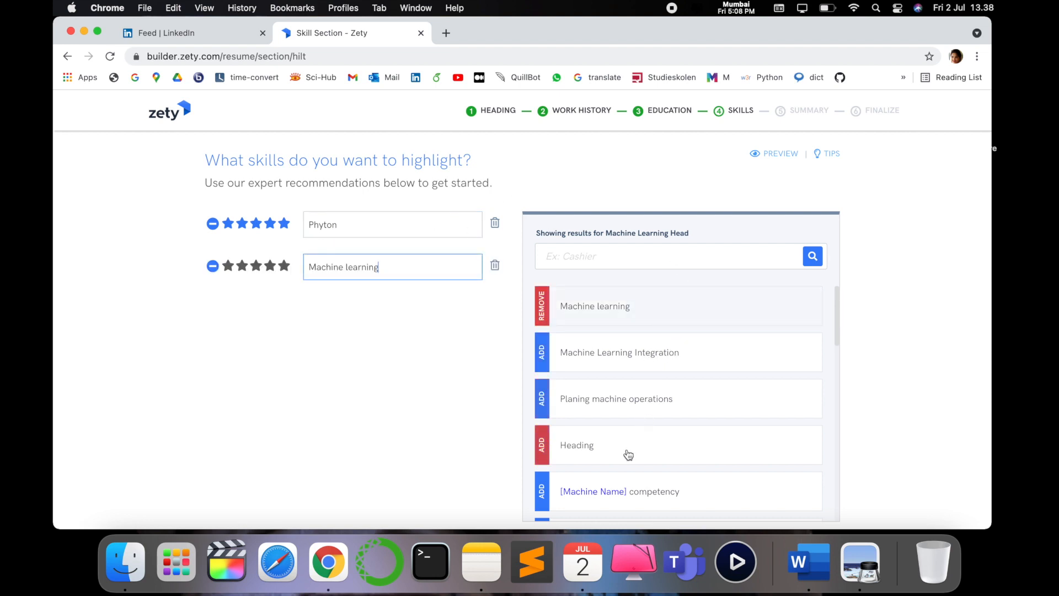
{"action": "scroll", "coordinate": [627, 451], "scroll_direction": "down", "scroll_amount": 3}
{"action": "left_click", "coordinate": [657, 489]}
{"action": "left_click", "coordinate": [255, 310]}
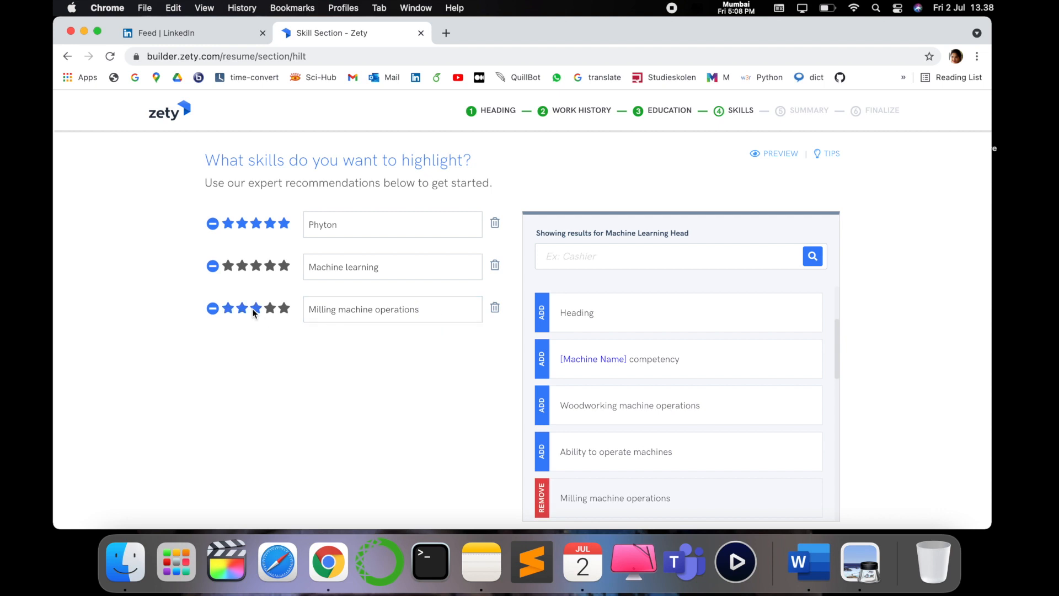
{"action": "left_click", "coordinate": [286, 268]}
{"action": "scroll", "coordinate": [689, 408], "scroll_direction": "down", "scroll_amount": 6}
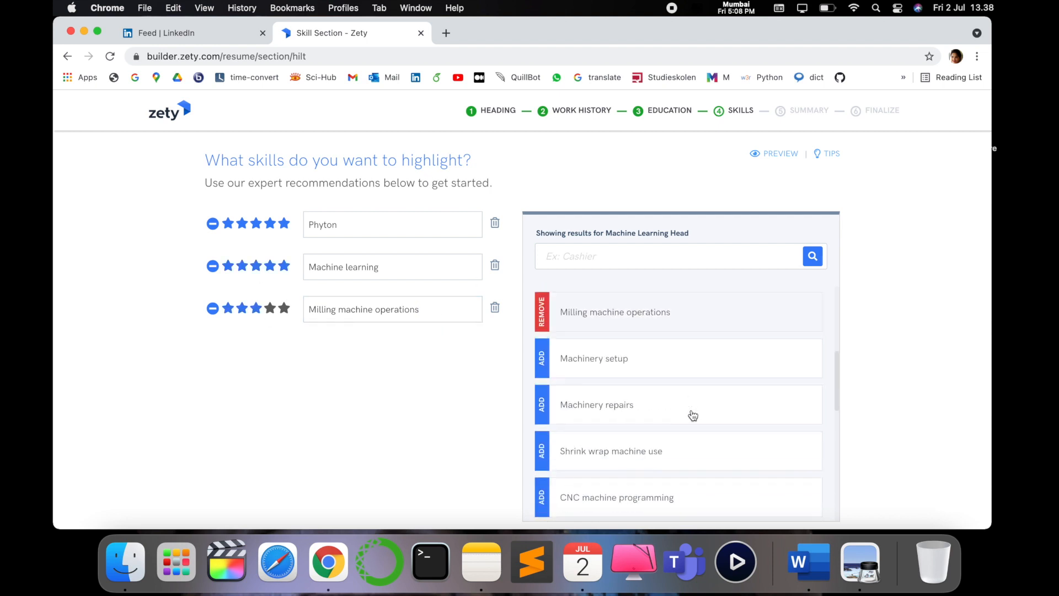
{"action": "scroll", "coordinate": [350, 446], "scroll_direction": "down", "scroll_amount": 3}
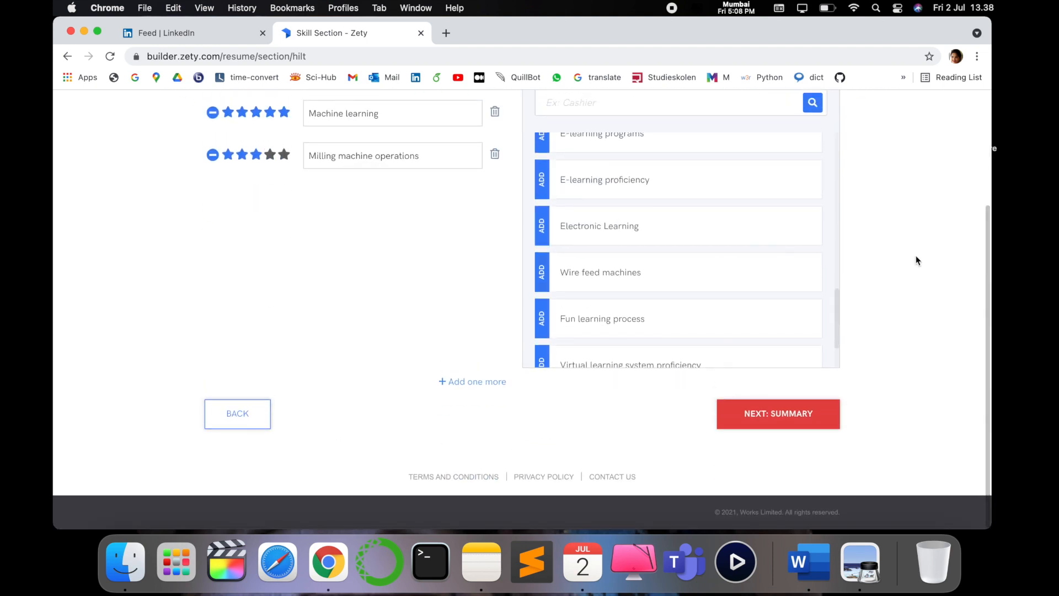
Add the suggested summary beginning "Enthusiastic [Job Title] eager to contribute to team success" to the resume, and continue to the extra sections
{"action": "left_click", "coordinate": [796, 414]}
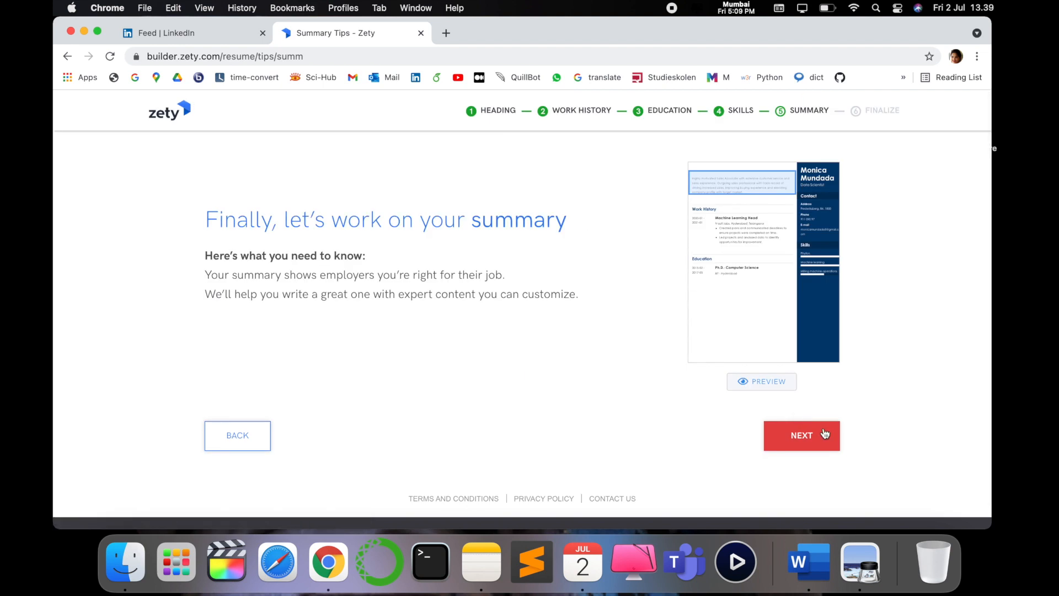
{"action": "left_click", "coordinate": [811, 436]}
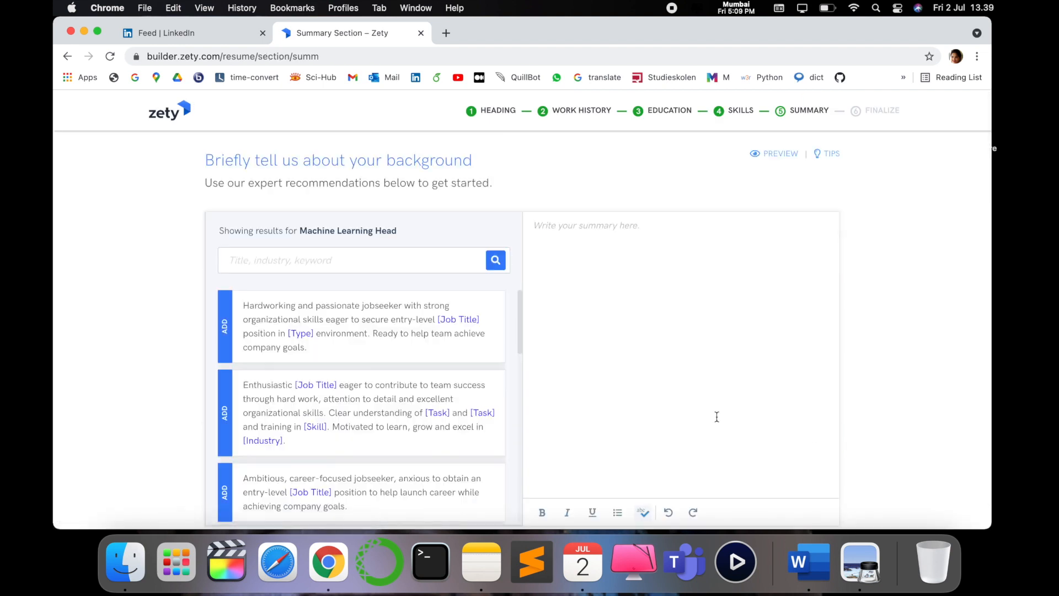
{"action": "scroll", "coordinate": [617, 324], "scroll_direction": "down", "scroll_amount": 3}
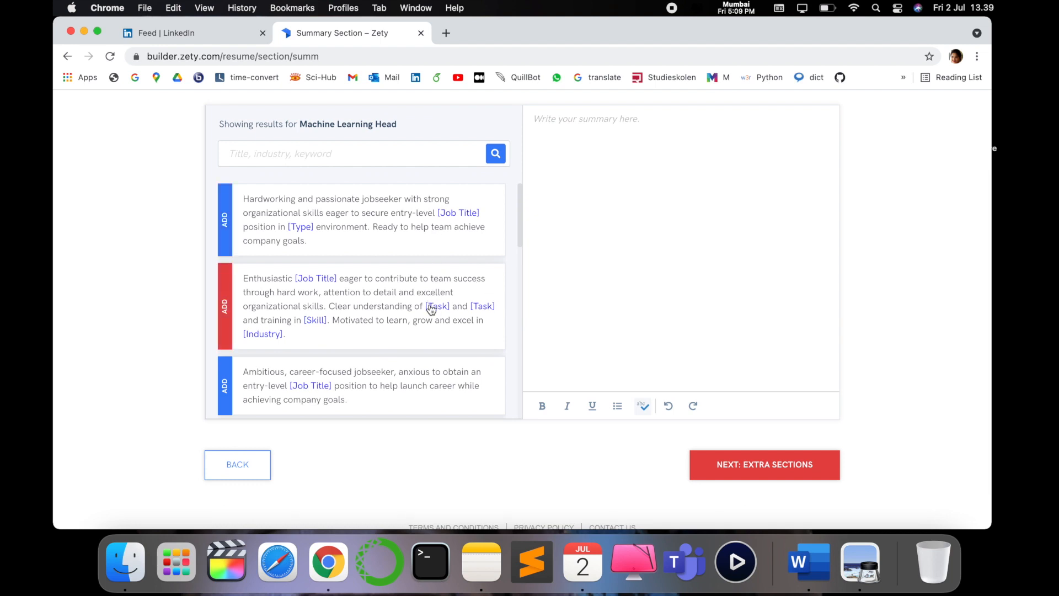
{"action": "left_click", "coordinate": [418, 320]}
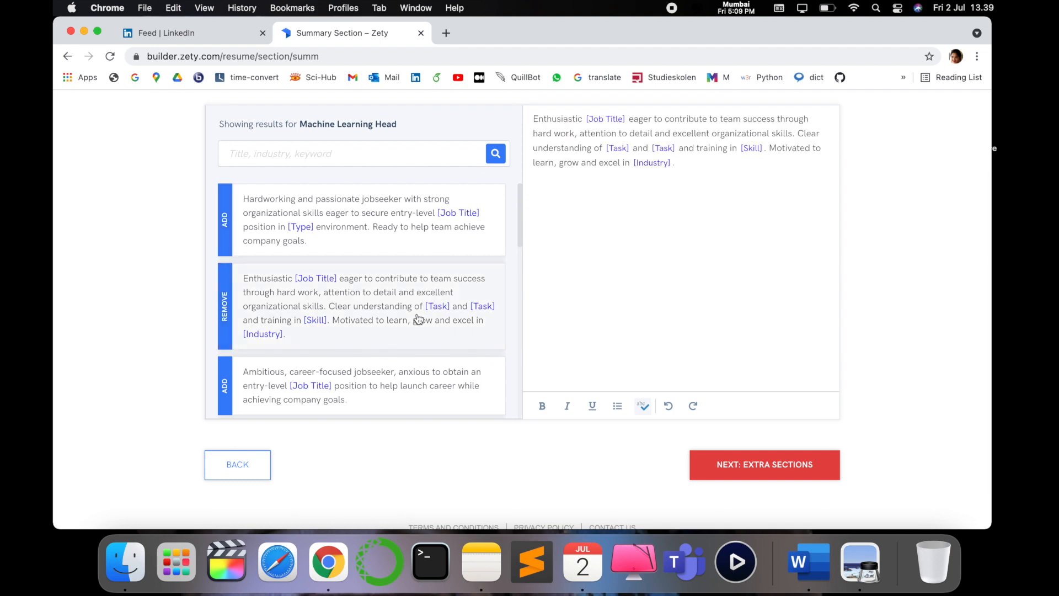
{"action": "scroll", "coordinate": [683, 189], "scroll_direction": "up", "scroll_amount": 2}
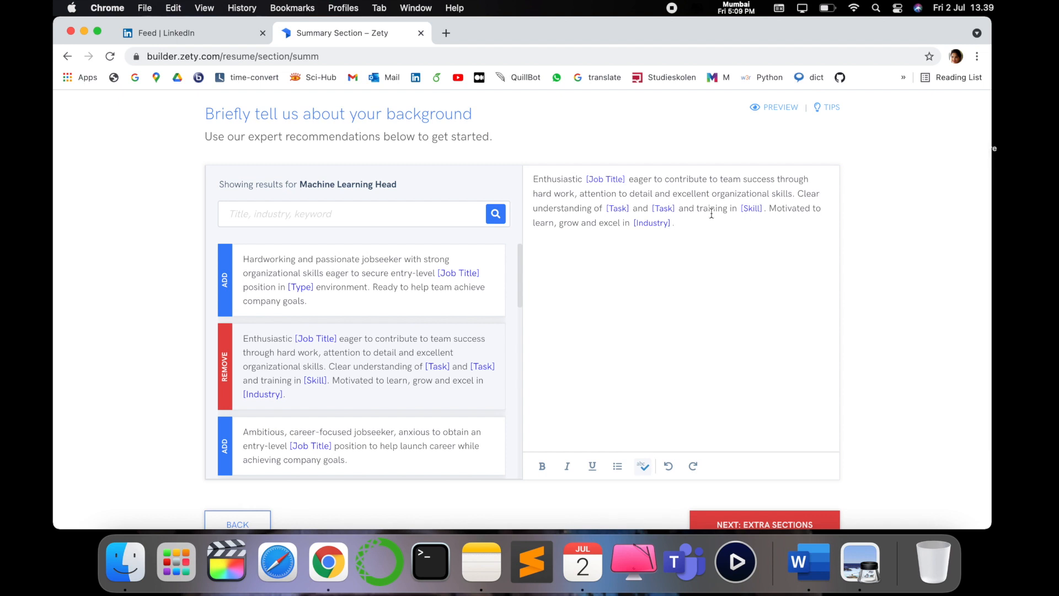
{"action": "scroll", "coordinate": [762, 279], "scroll_direction": "down", "scroll_amount": 2}
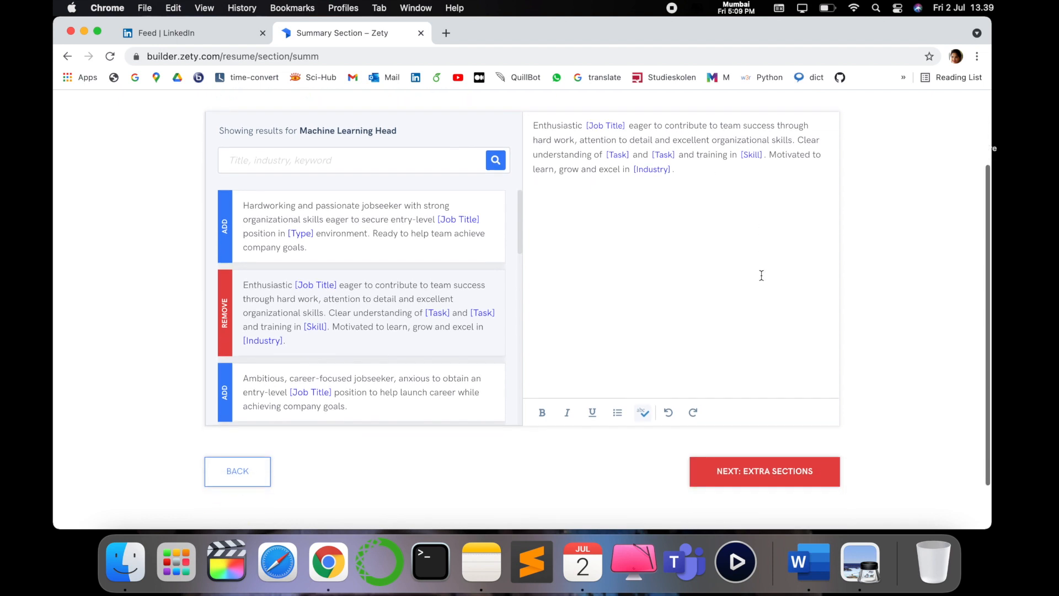
{"action": "left_click", "coordinate": [795, 483]}
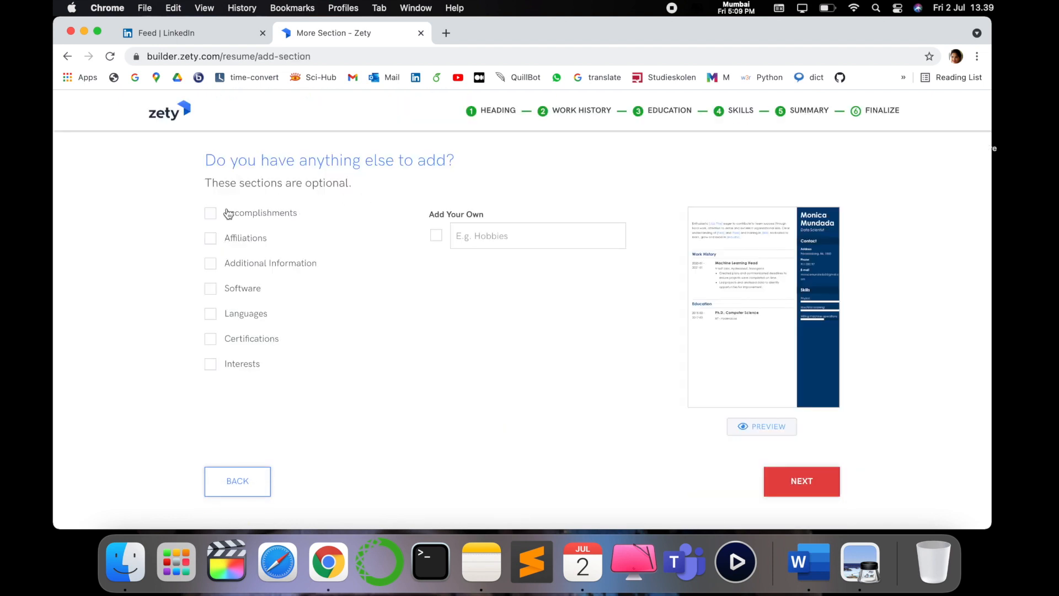
Include the optional sections Languages, Certifications and Interests in the resume
{"action": "left_click", "coordinate": [218, 318]}
{"action": "left_click", "coordinate": [210, 343]}
{"action": "left_click", "coordinate": [210, 366]}
{"action": "left_click", "coordinate": [813, 482]}
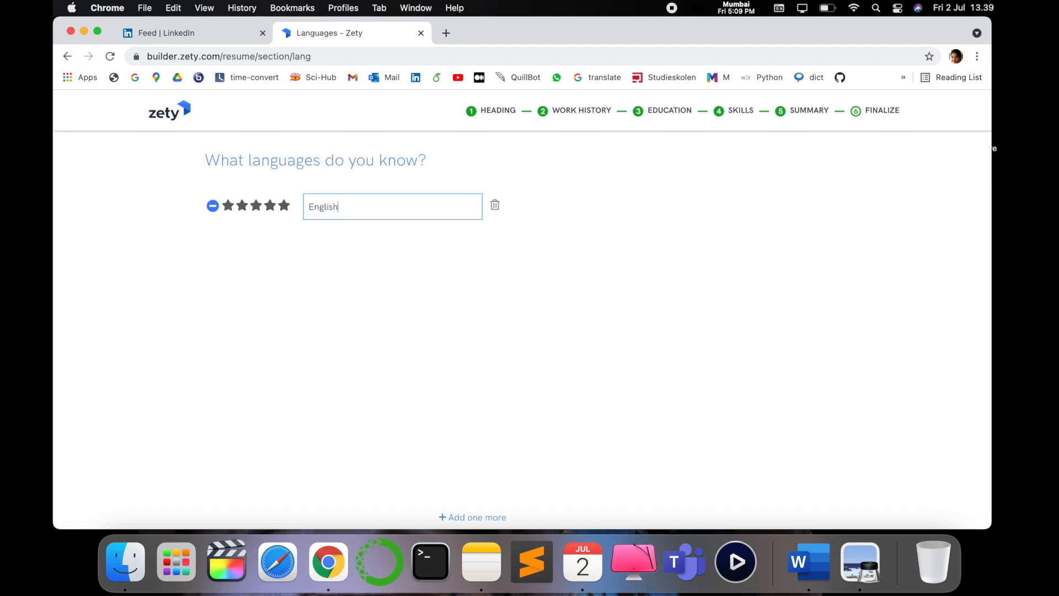
List English as a known language with a five-star rating, and continue to the certifications
{"action": "left_click", "coordinate": [286, 207]}
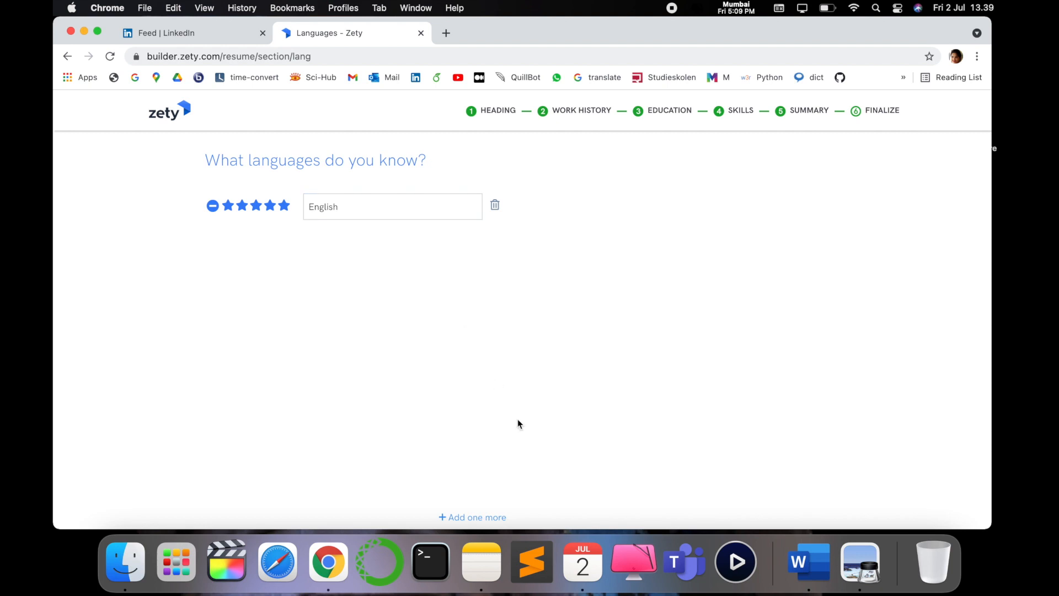
{"action": "scroll", "coordinate": [495, 385], "scroll_direction": "down", "scroll_amount": 3}
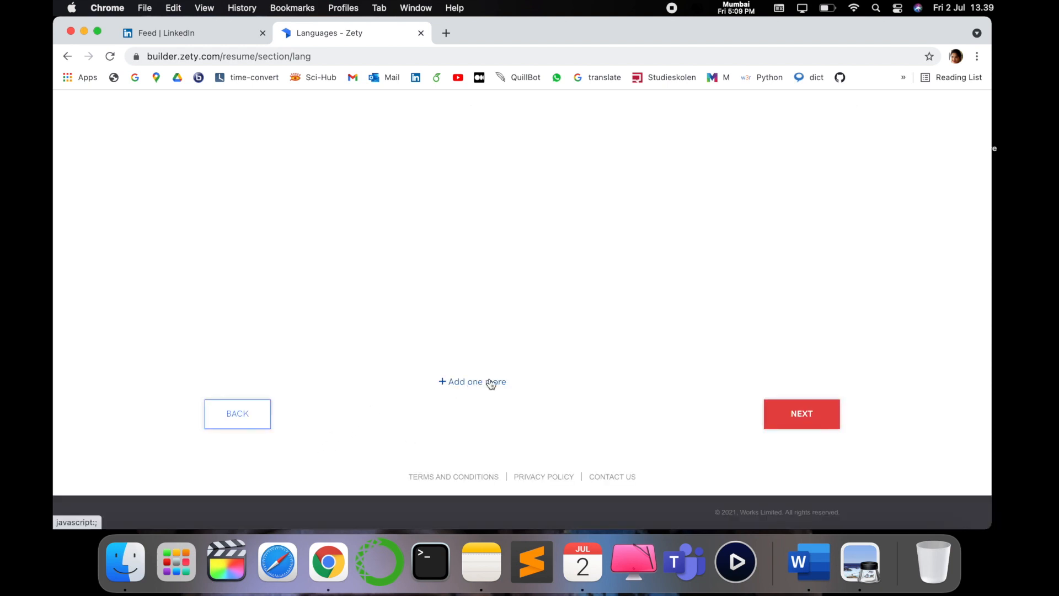
{"action": "left_click", "coordinate": [804, 414]}
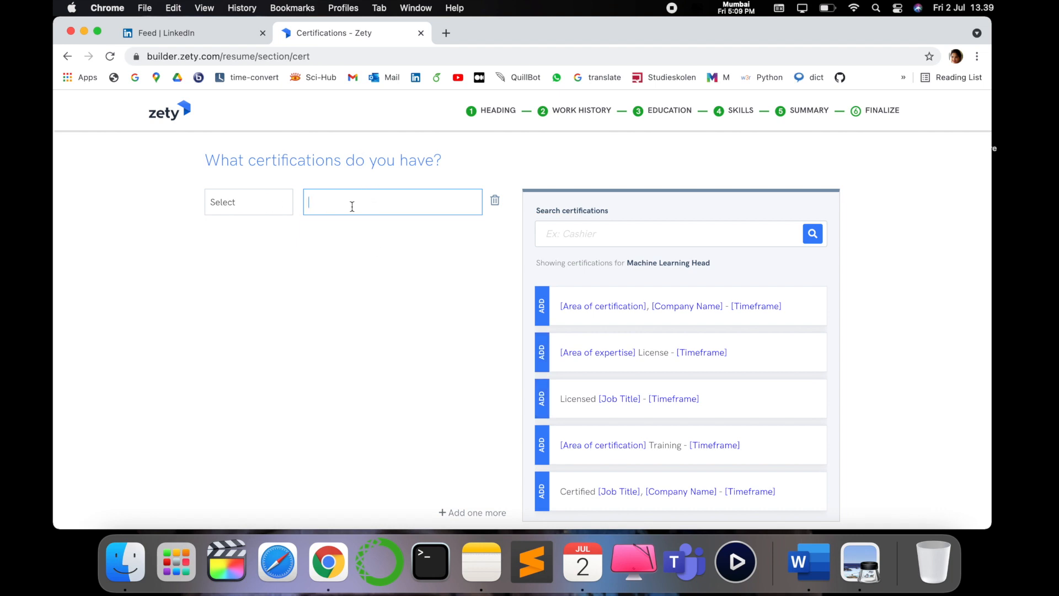
Enter Microsoft as the certification and continue to the interests
{"action": "type", "text": "M"}
{"action": "scroll", "coordinate": [386, 386], "scroll_direction": "down", "scroll_amount": 5}
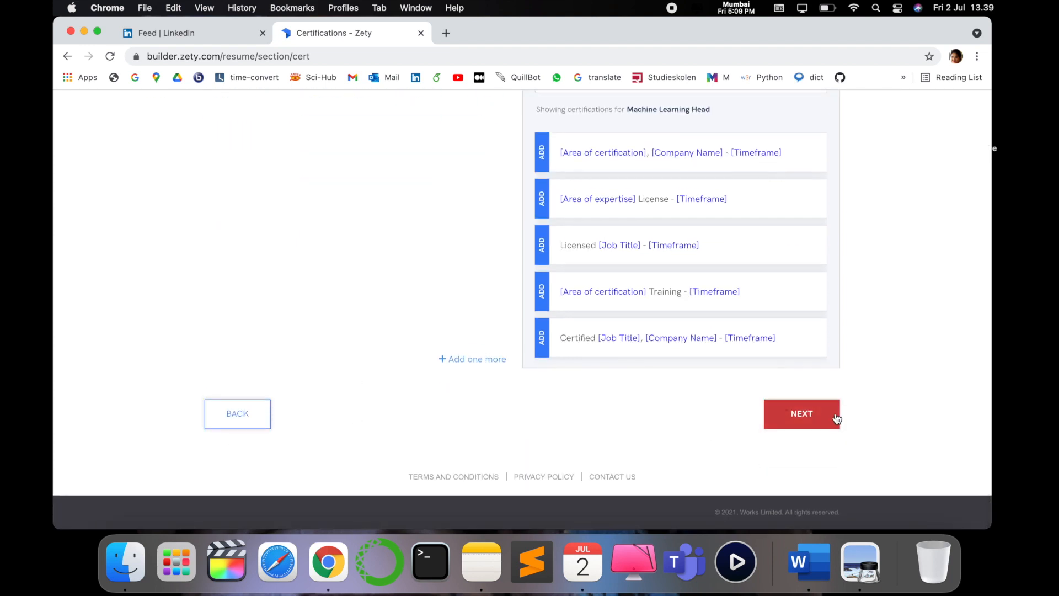
{"action": "left_click", "coordinate": [837, 419]}
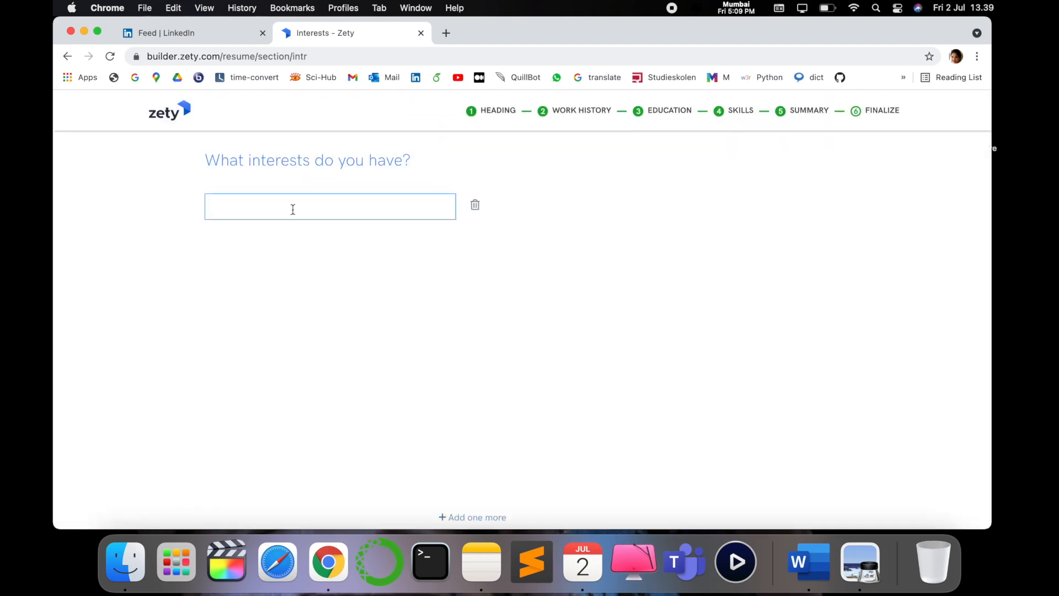
Enter Machine learning as the interest and proceed to finalizing the resume
{"action": "type", "text": "Machine learning"}
{"action": "scroll", "coordinate": [486, 326], "scroll_direction": "down", "scroll_amount": 4}
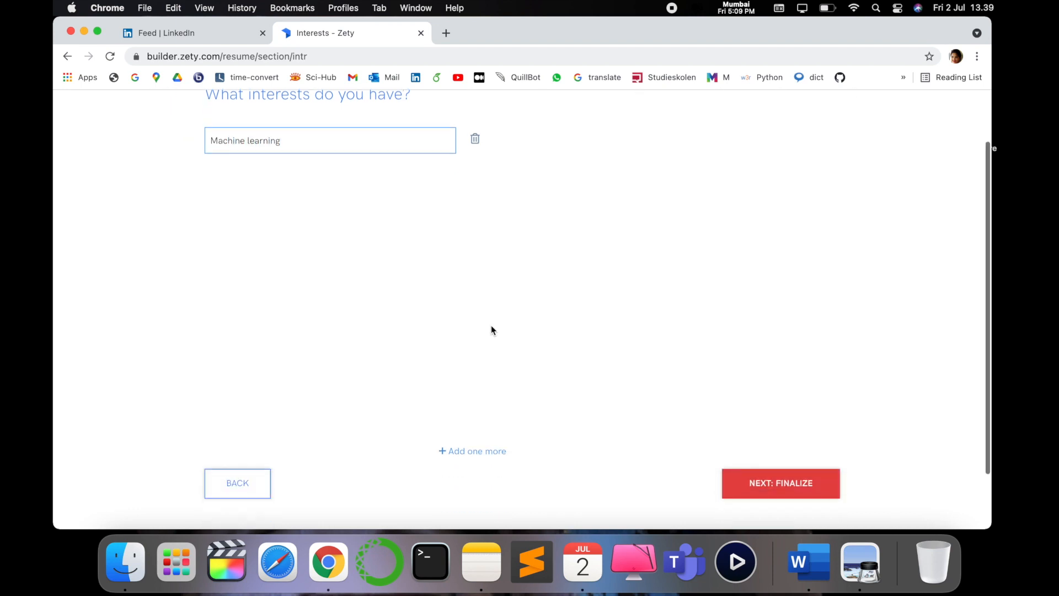
{"action": "left_click", "coordinate": [778, 424]}
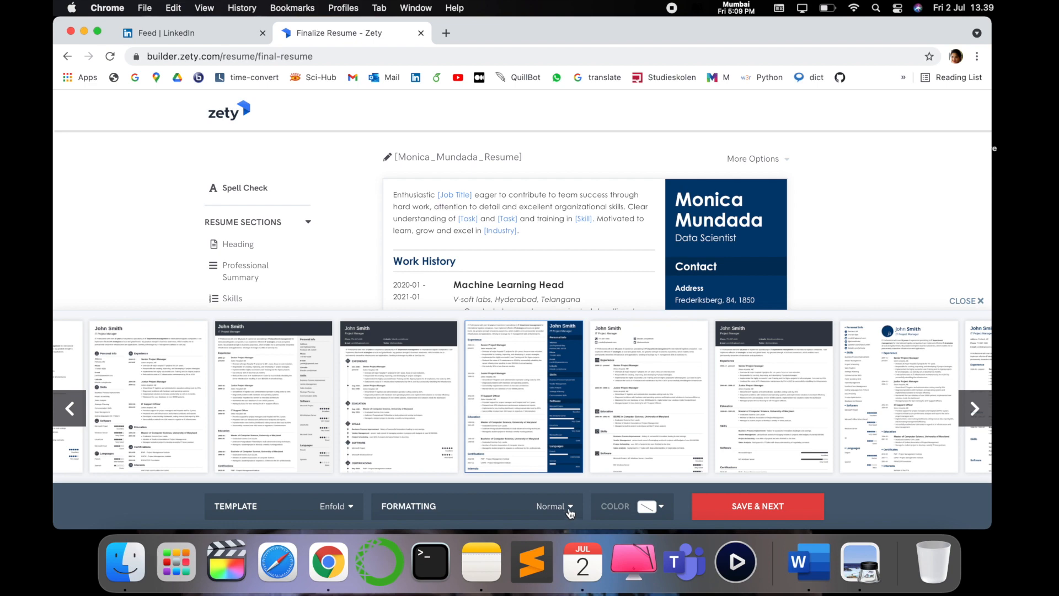
Show the available template colors and examine the finished resume from the summary down to the interests and languages
{"action": "left_click", "coordinate": [658, 511]}
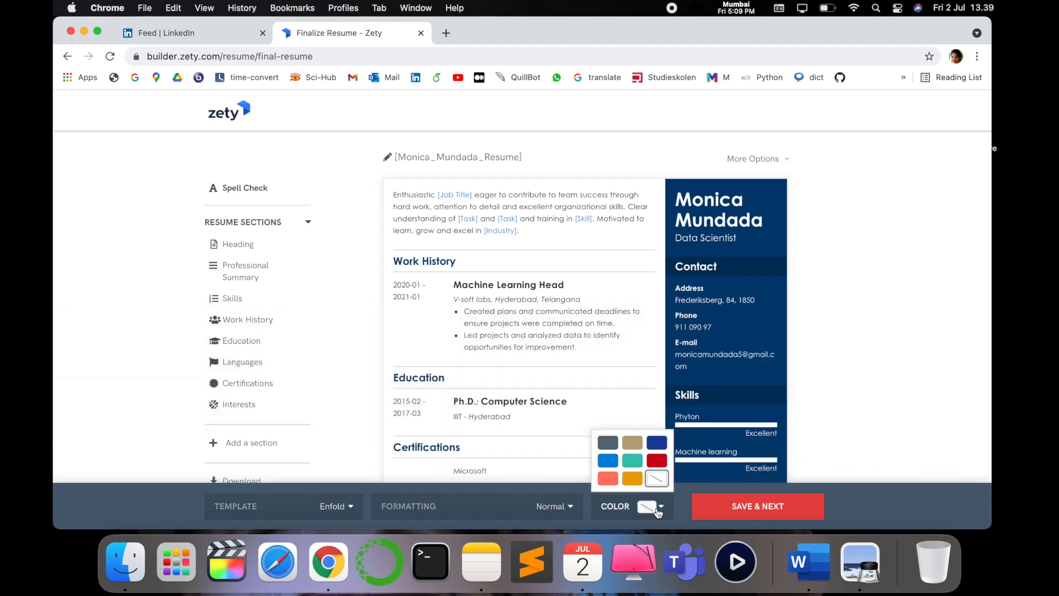
{"action": "scroll", "coordinate": [587, 420], "scroll_direction": "down", "scroll_amount": 3}
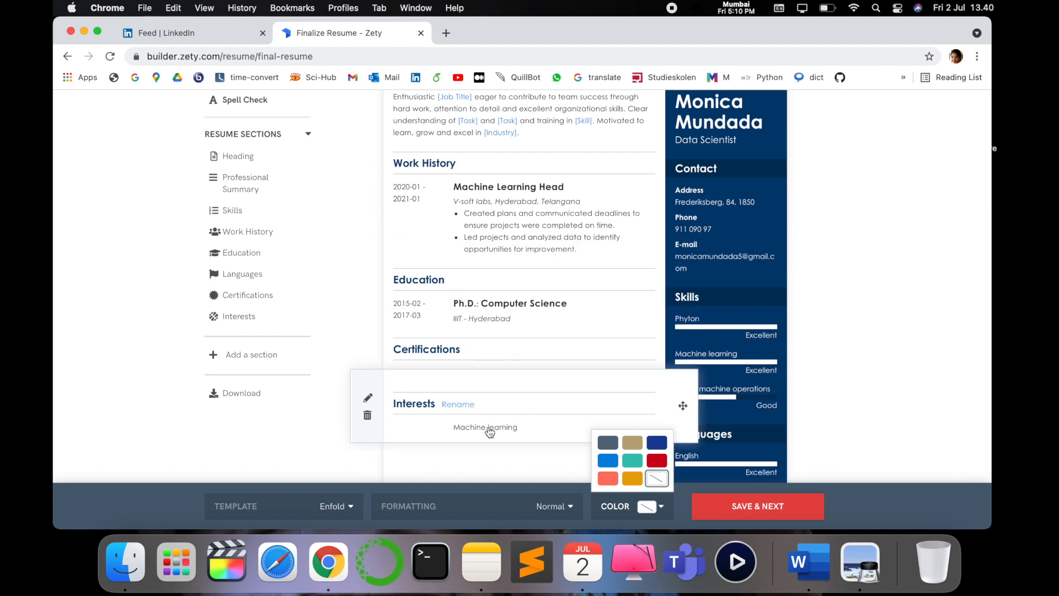
{"action": "scroll", "coordinate": [490, 433], "scroll_direction": "down", "scroll_amount": 3}
{"action": "scroll", "coordinate": [491, 419], "scroll_direction": "down", "scroll_amount": 3}
{"action": "scroll", "coordinate": [495, 393], "scroll_direction": "up", "scroll_amount": 5}
{"action": "scroll", "coordinate": [495, 393], "scroll_direction": "up", "scroll_amount": 2}
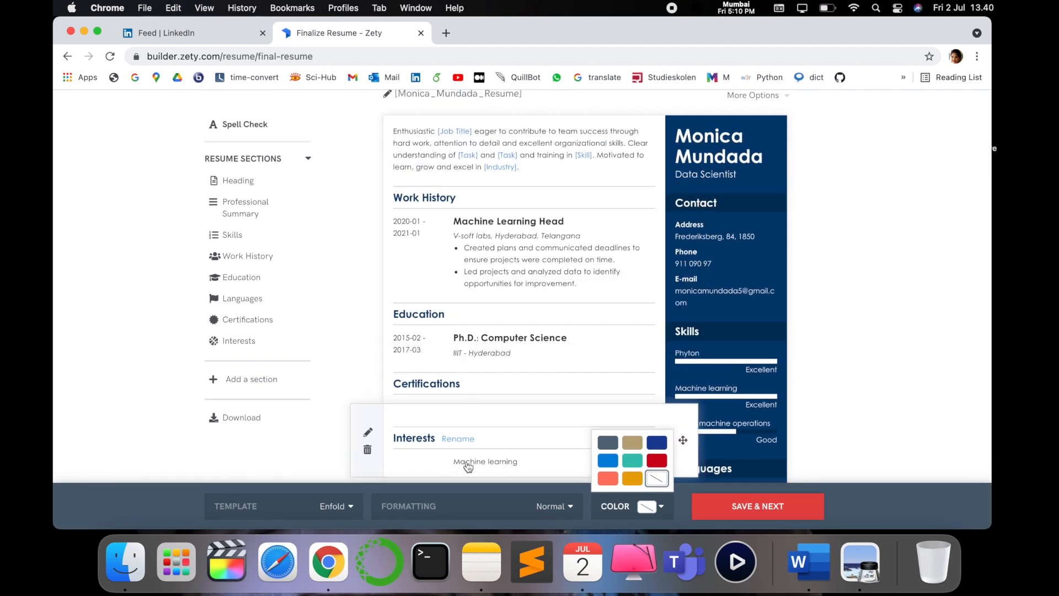
{"action": "scroll", "coordinate": [311, 262], "scroll_direction": "up", "scroll_amount": 2}
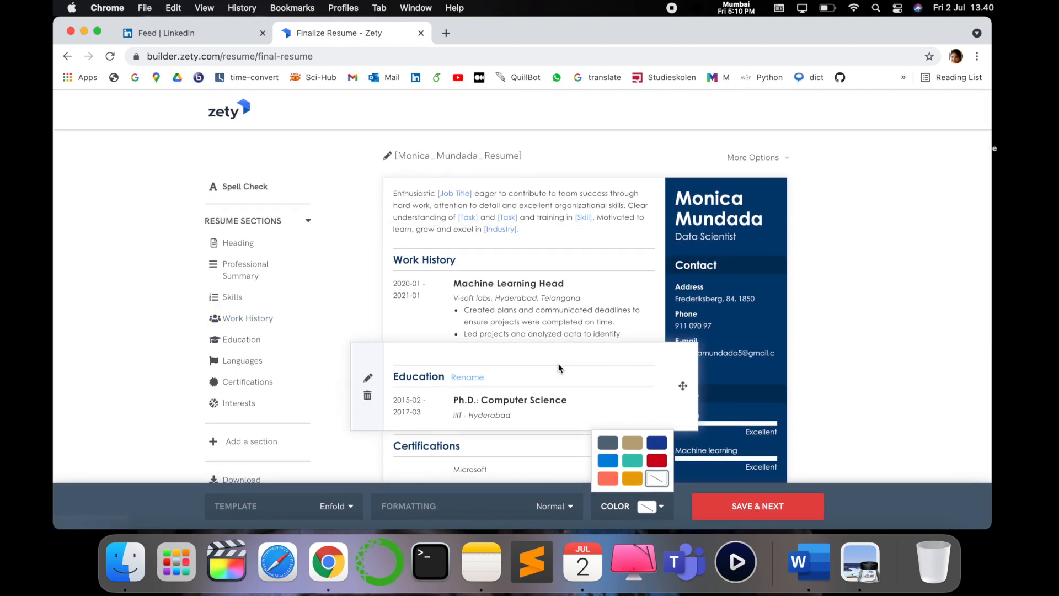
{"action": "scroll", "coordinate": [560, 369], "scroll_direction": "down", "scroll_amount": 4}
{"action": "scroll", "coordinate": [560, 368], "scroll_direction": "down", "scroll_amount": 5}
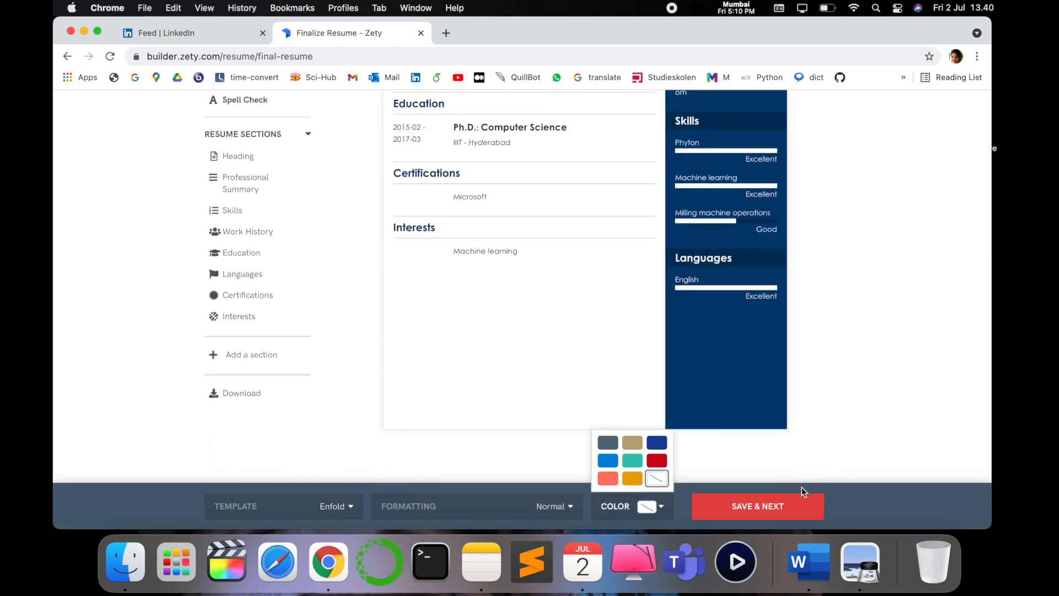
Save the resume, continue with the 14-Day Full Access plan, and examine the payment information page
{"action": "left_click", "coordinate": [765, 512]}
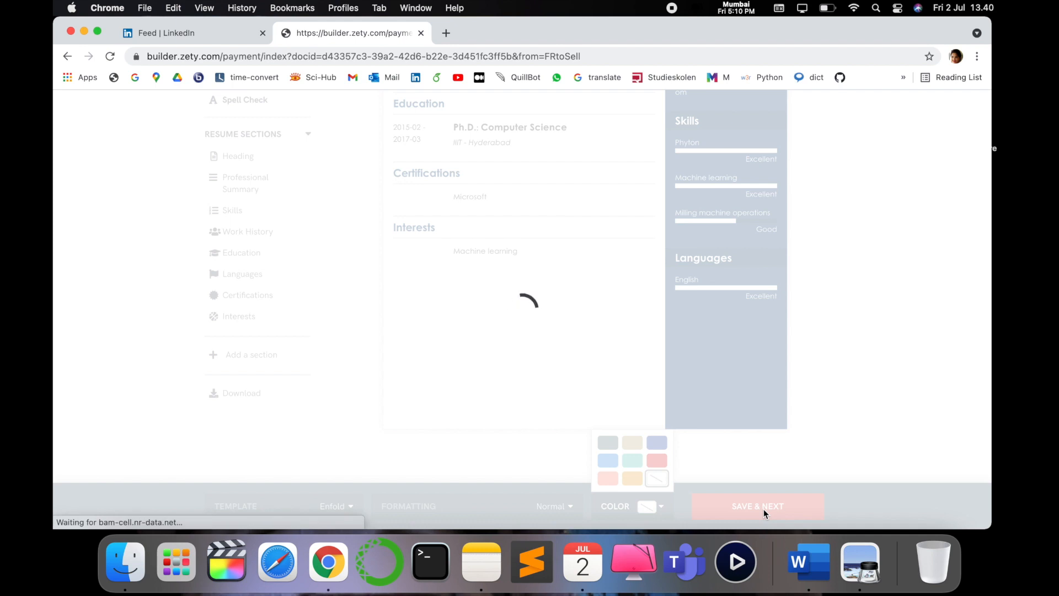
{"action": "scroll", "coordinate": [452, 403], "scroll_direction": "down", "scroll_amount": 2}
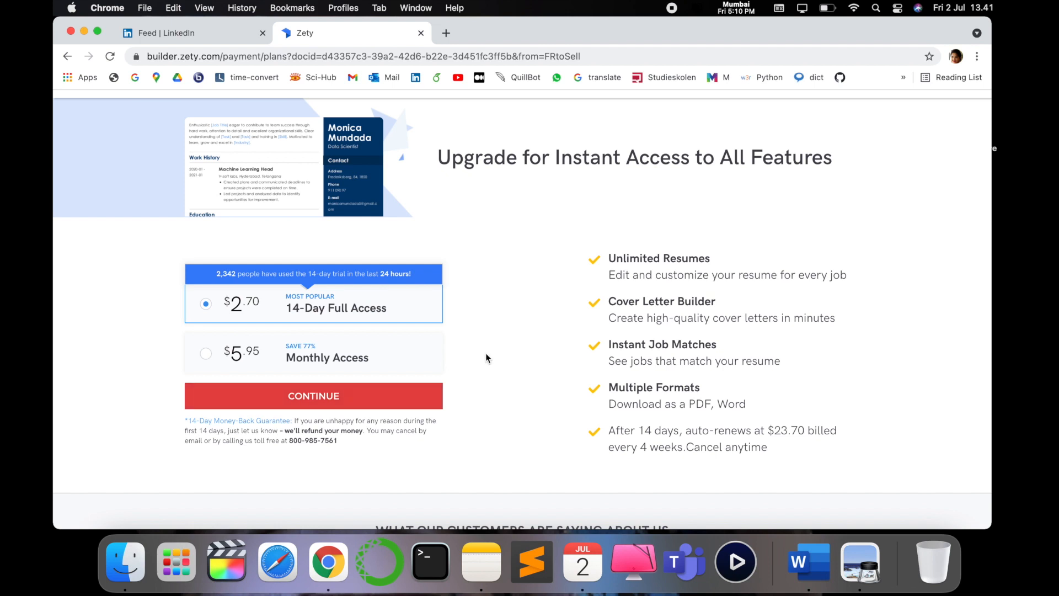
{"action": "left_click", "coordinate": [362, 396]}
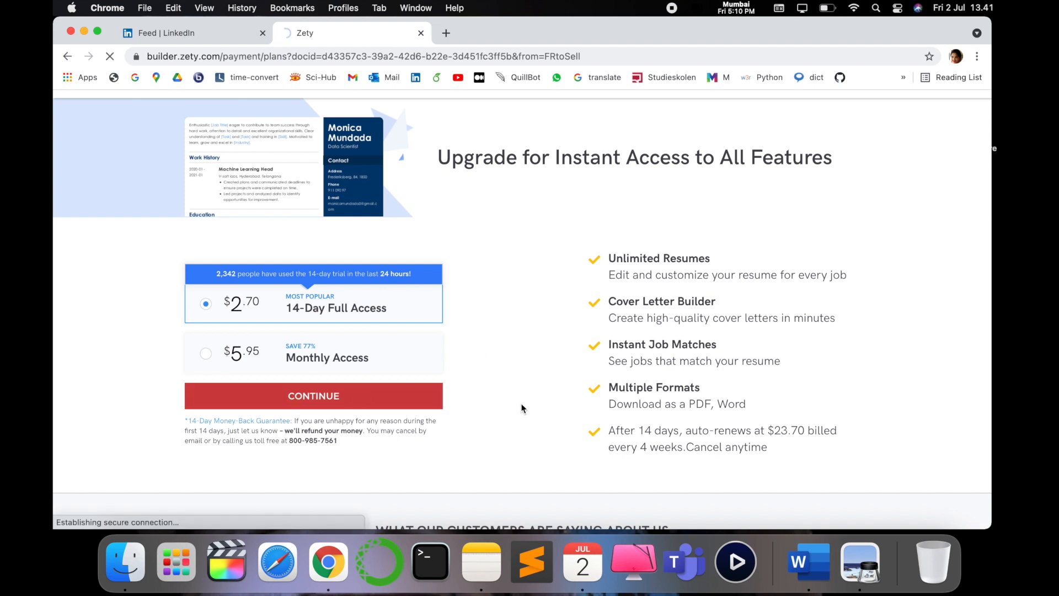
{"action": "scroll", "coordinate": [519, 417], "scroll_direction": "down", "scroll_amount": 2}
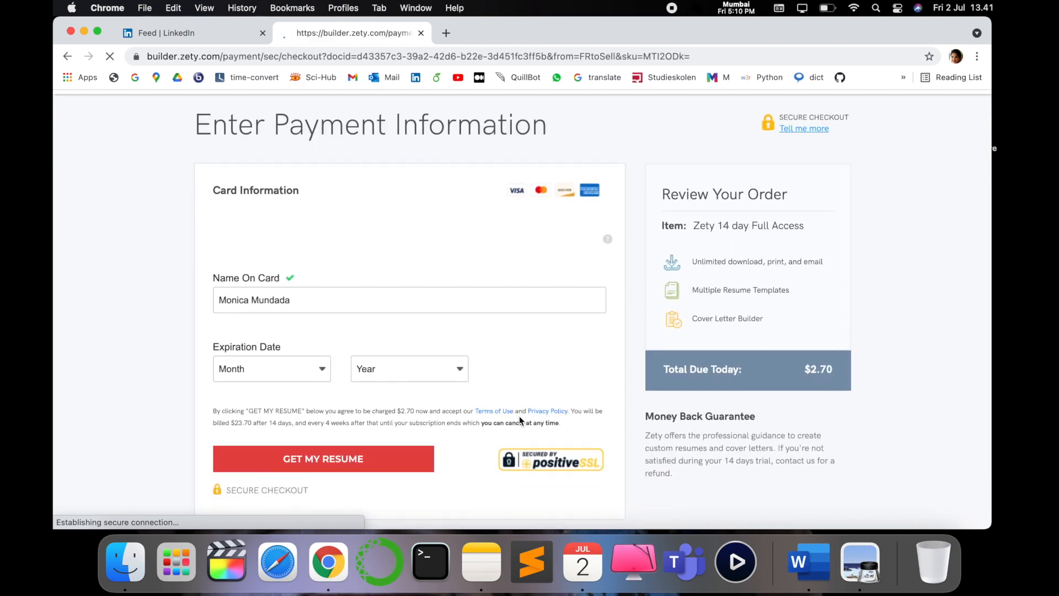
{"action": "scroll", "coordinate": [519, 419], "scroll_direction": "down", "scroll_amount": 3}
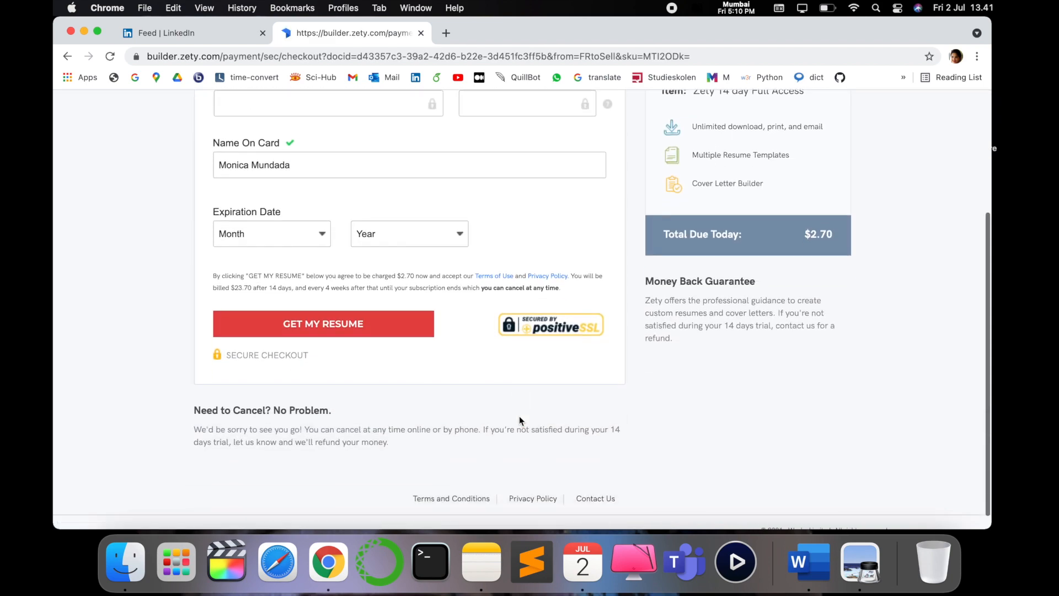
{"action": "scroll", "coordinate": [519, 416], "scroll_direction": "up", "scroll_amount": 4}
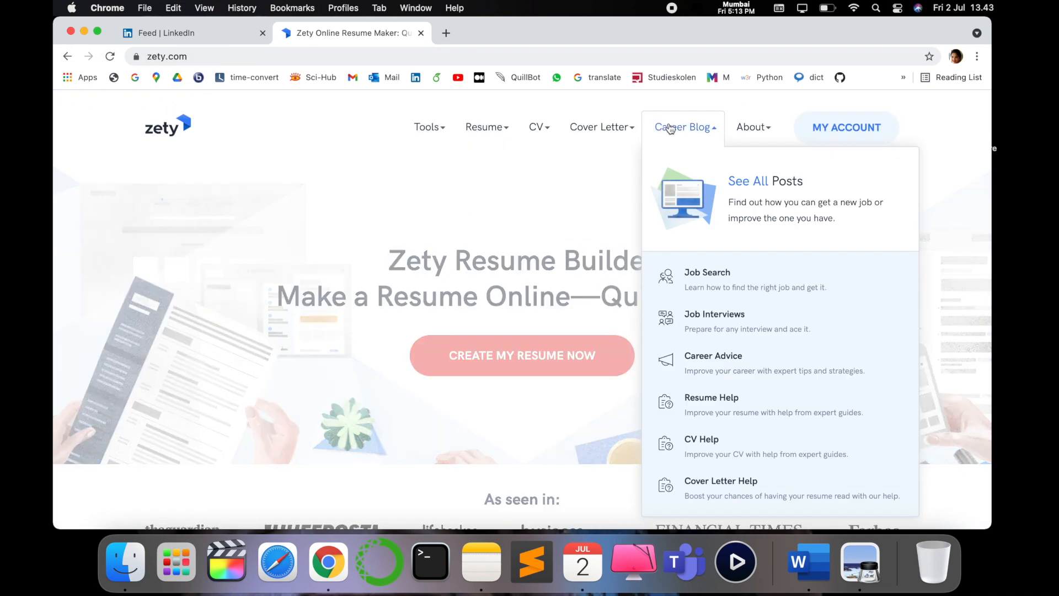
Look through the site's Cover Letter, CV and Resume resources, and view the Resume Help page
{"action": "mouse_move", "coordinate": [591, 132]}
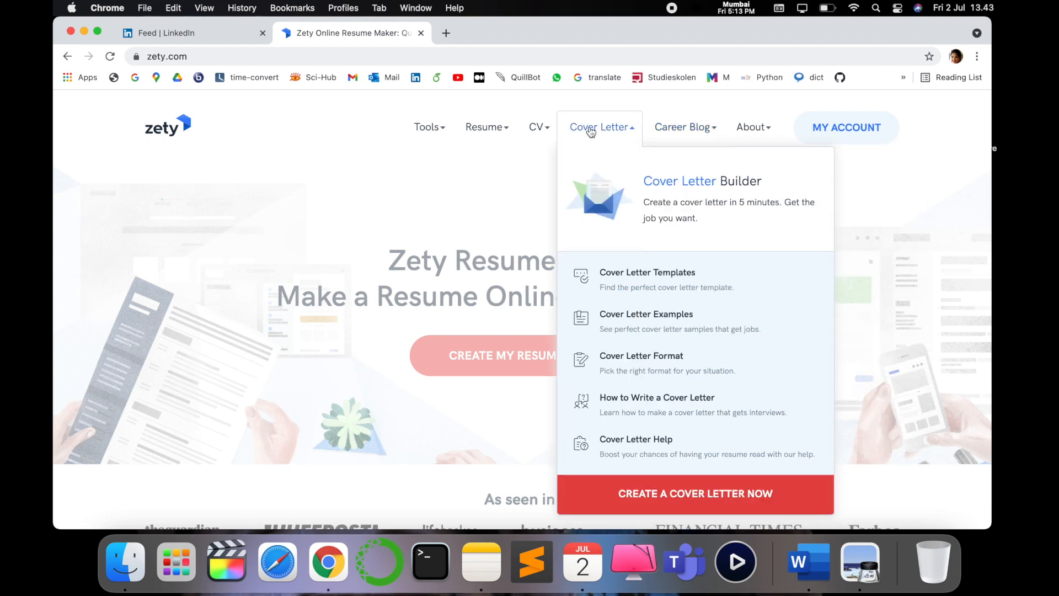
{"action": "mouse_move", "coordinate": [518, 142]}
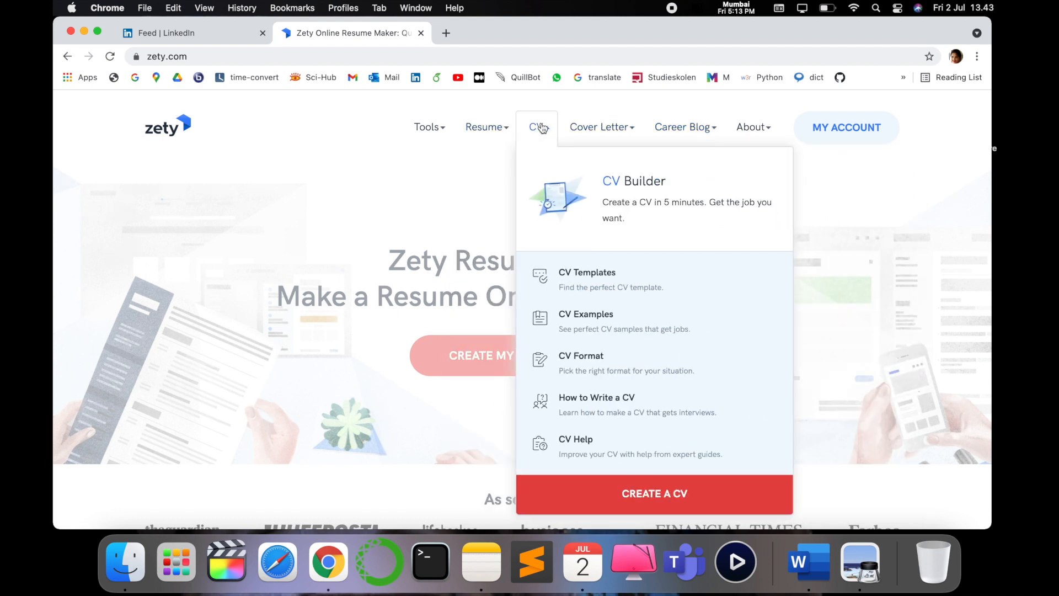
{"action": "mouse_move", "coordinate": [486, 128]}
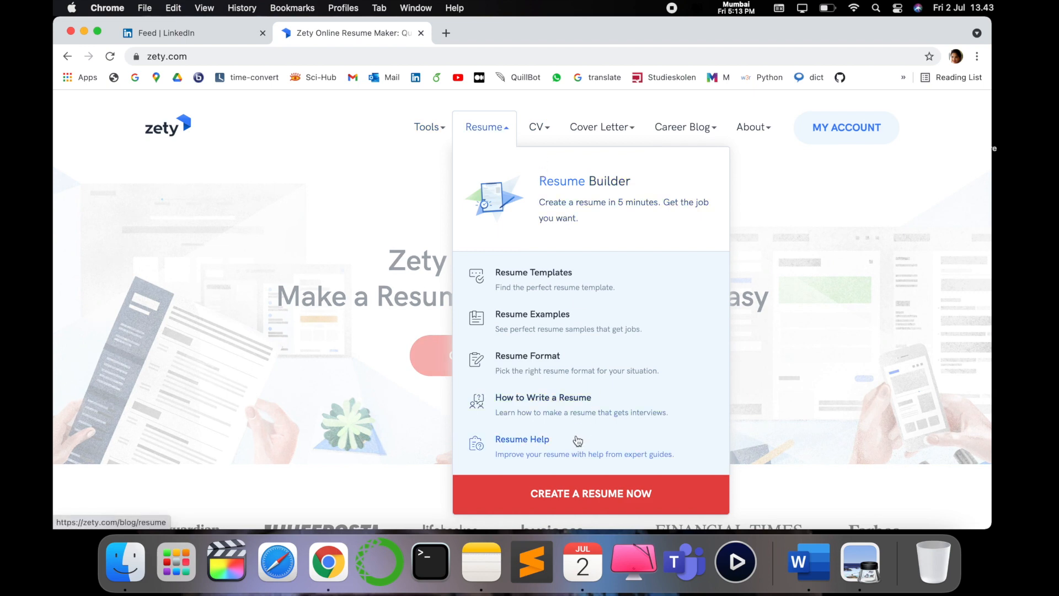
{"action": "left_click", "coordinate": [578, 440]}
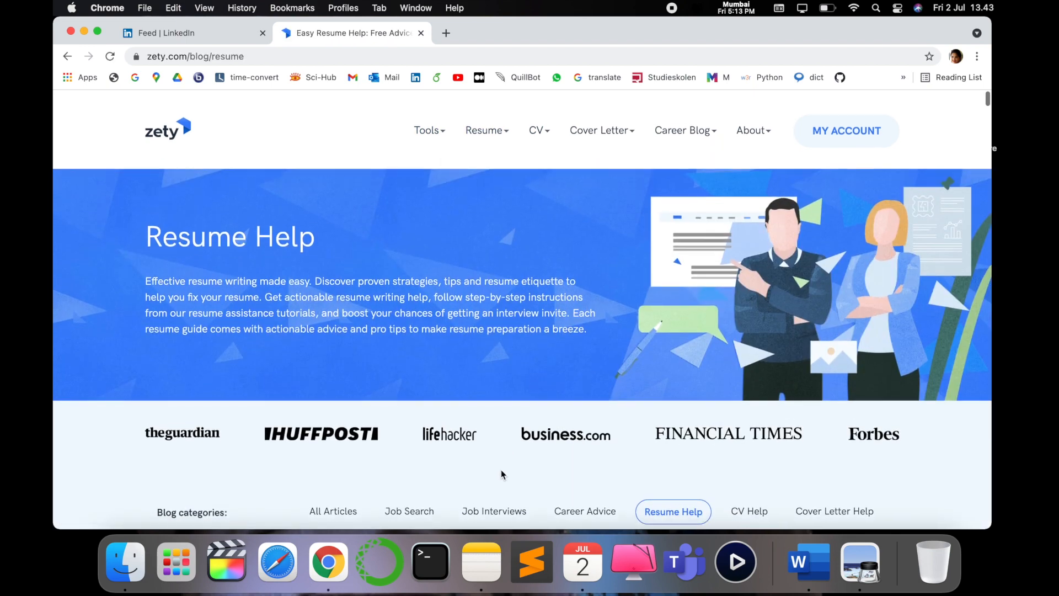
{"action": "mouse_move", "coordinate": [716, 138]}
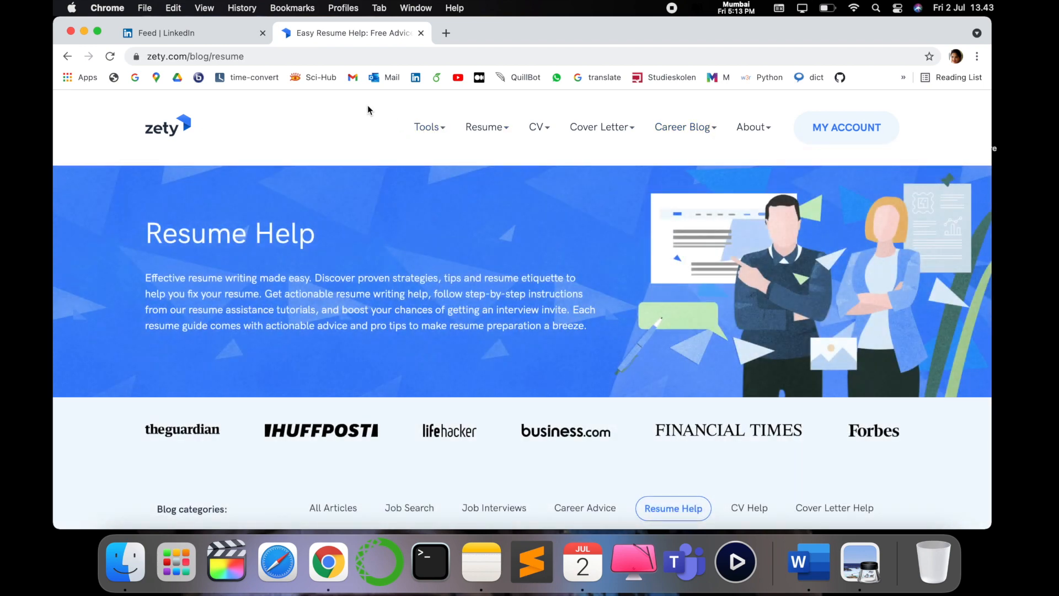
{"action": "scroll", "coordinate": [753, 423], "scroll_direction": "down", "scroll_amount": 3}
{"action": "scroll", "coordinate": [752, 423], "scroll_direction": "up", "scroll_amount": 3}
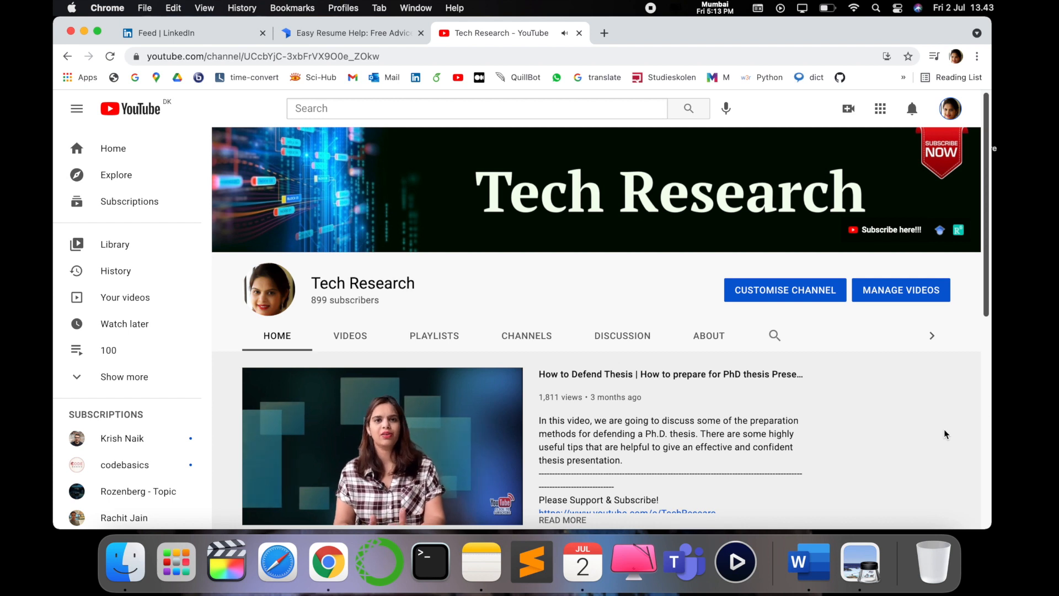